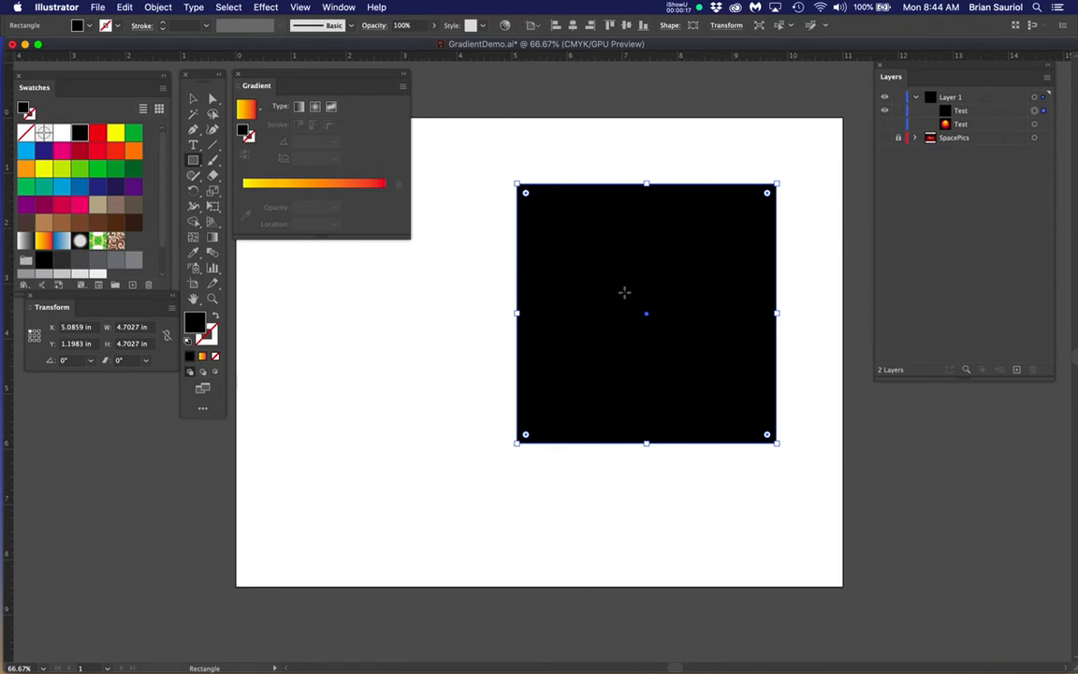
Step: Delete the selected black square and draw a new square about 5.58 in wide in the artboard's upper-right area
{"action": "key", "text": "Delete"}
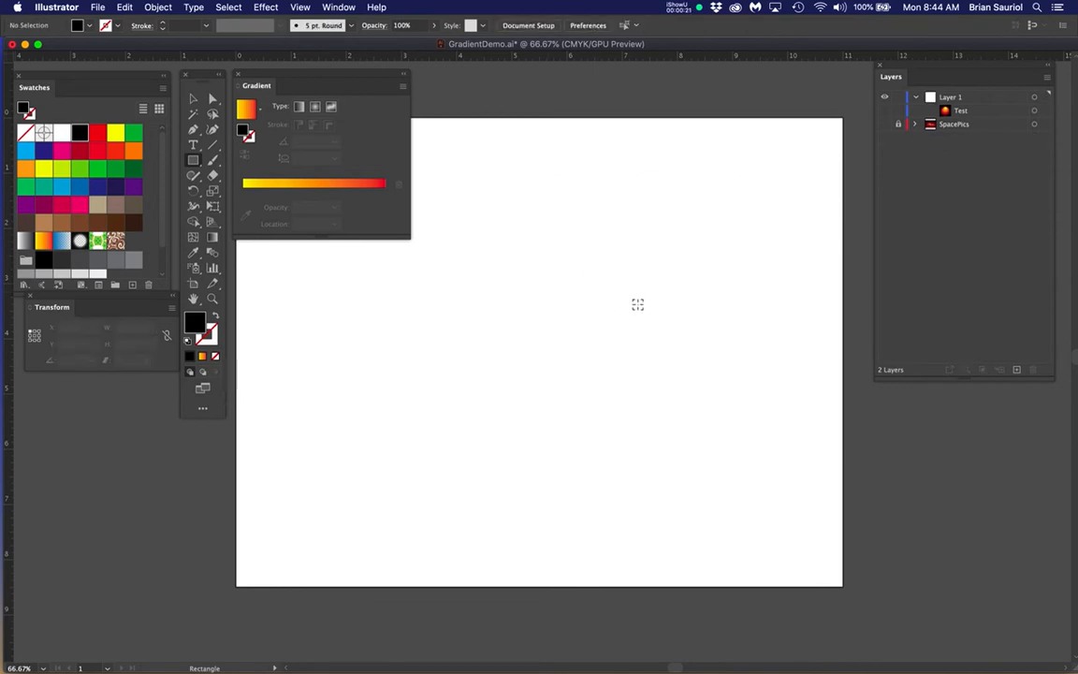
{"action": "left_click_drag", "start_coordinate": [627, 296], "coordinate": [729, 448]}
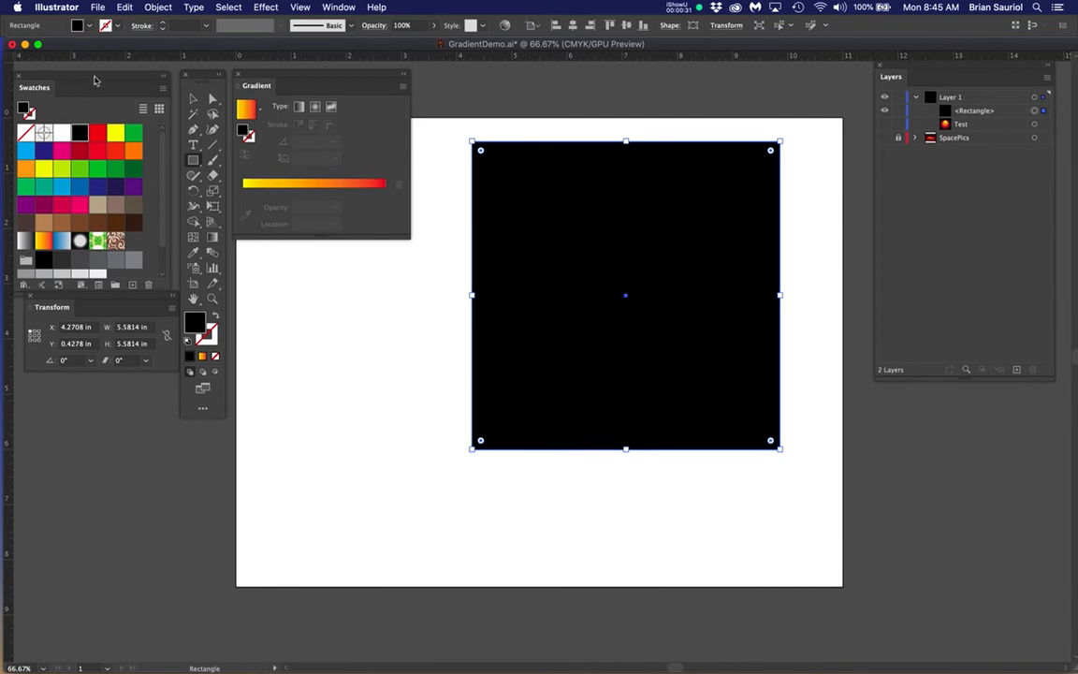
Step: Fill the square with the yellow-orange-red gradient swatch and change the gradient type to radial
{"action": "left_click_drag", "start_coordinate": [94, 81], "coordinate": [106, 74]}
{"action": "left_click", "coordinate": [37, 232]}
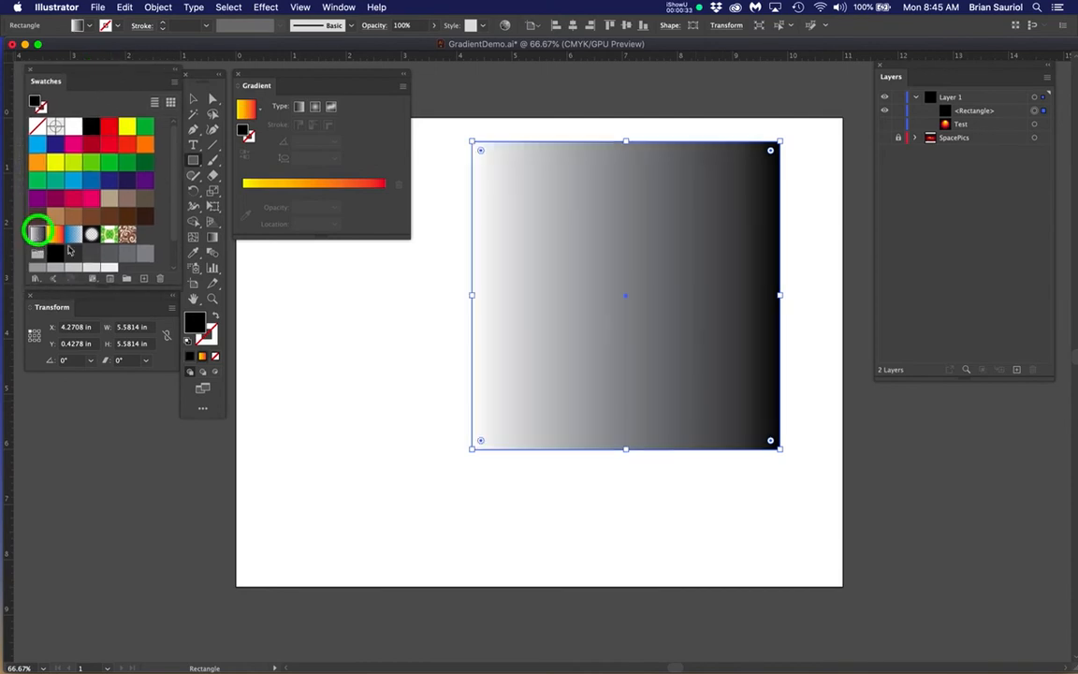
{"action": "left_click", "coordinate": [53, 233]}
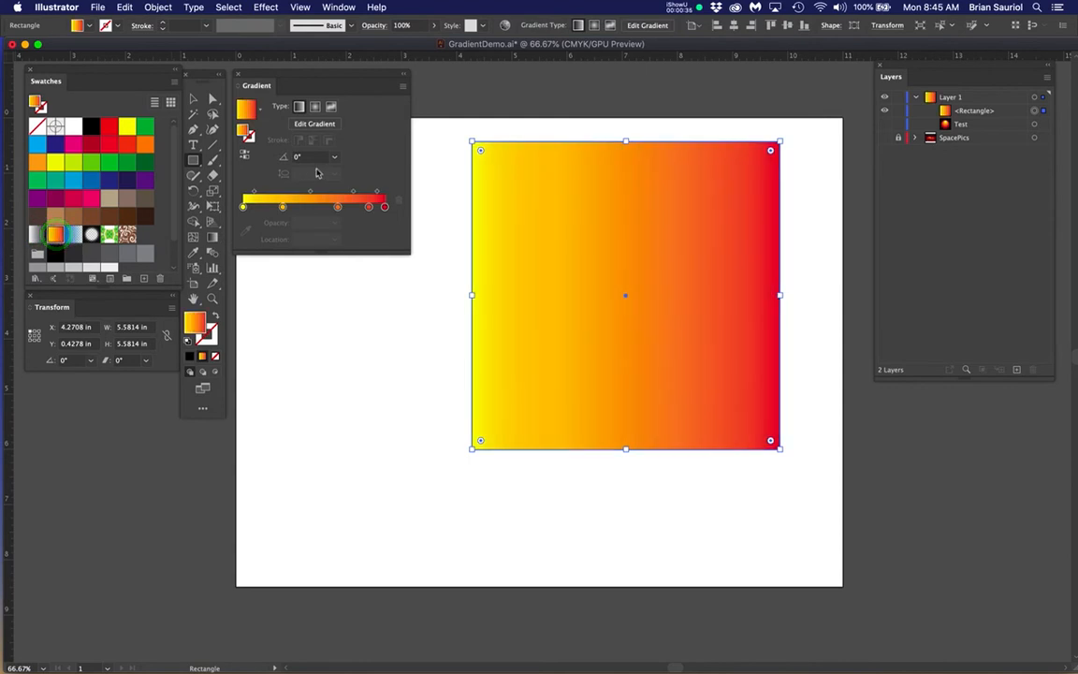
{"action": "mouse_move", "coordinate": [365, 78]}
{"action": "left_mouse_down"}
{"action": "mouse_move", "coordinate": [396, 65]}
{"action": "mouse_move", "coordinate": [378, 73]}
{"action": "left_mouse_up"}
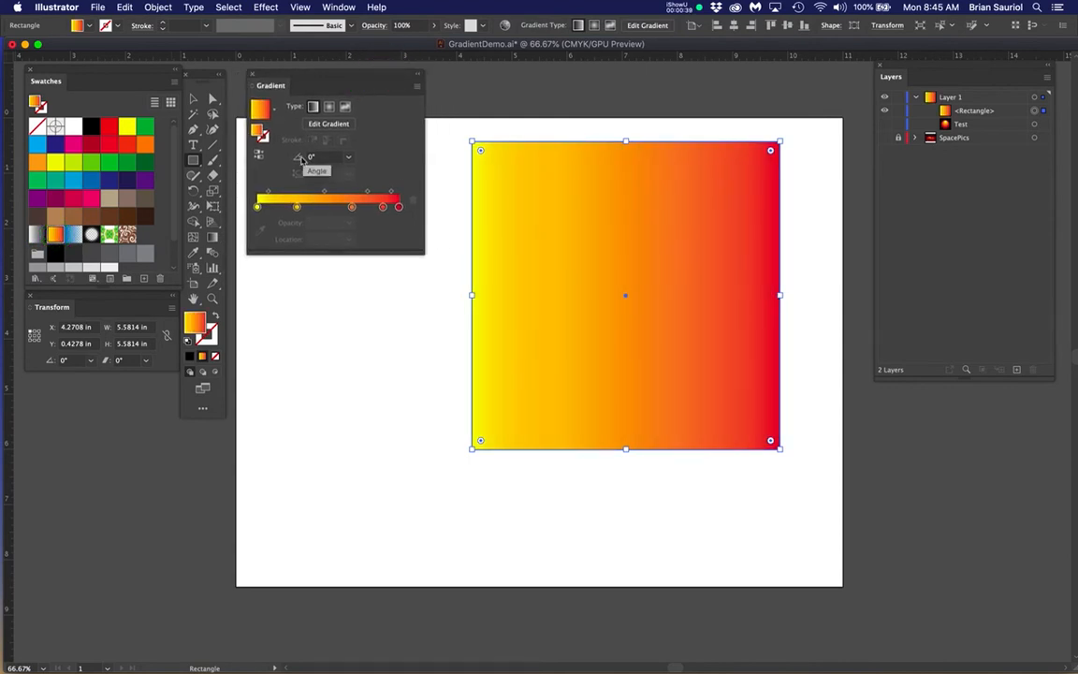
{"action": "left_click", "coordinate": [329, 107]}
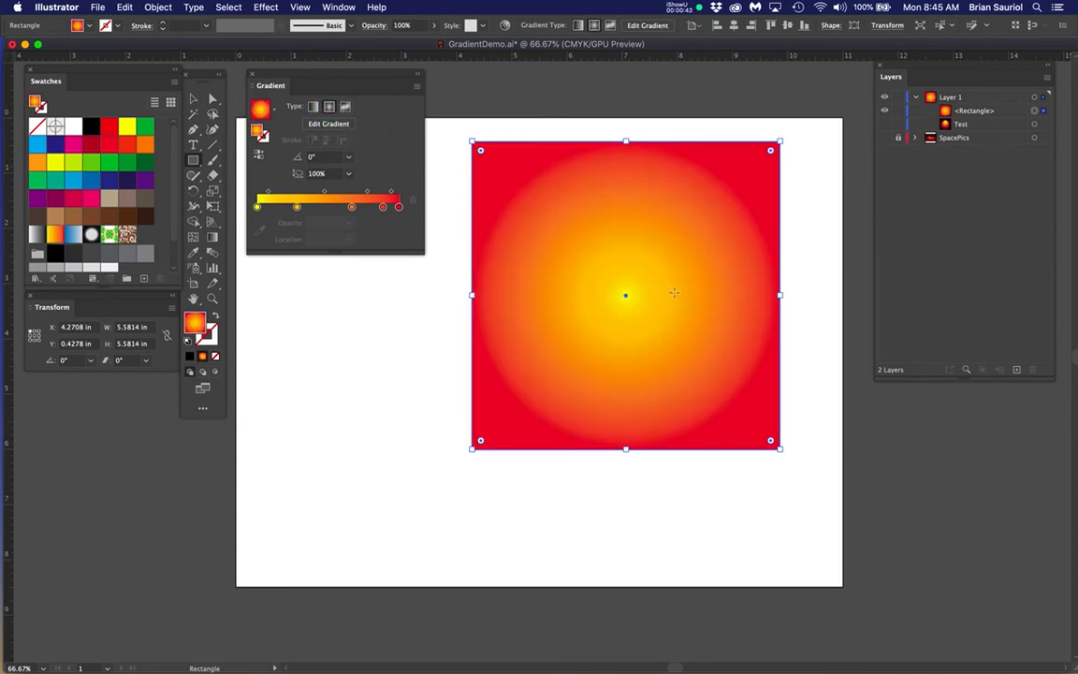
Step: Shift the radial gradient's stops inward, with light orange at about 22%, orange at about 42.6%, and both red stops closer to the centre
{"action": "left_click", "coordinate": [352, 207]}
{"action": "left_click_drag", "start_coordinate": [352, 207], "coordinate": [340, 207]}
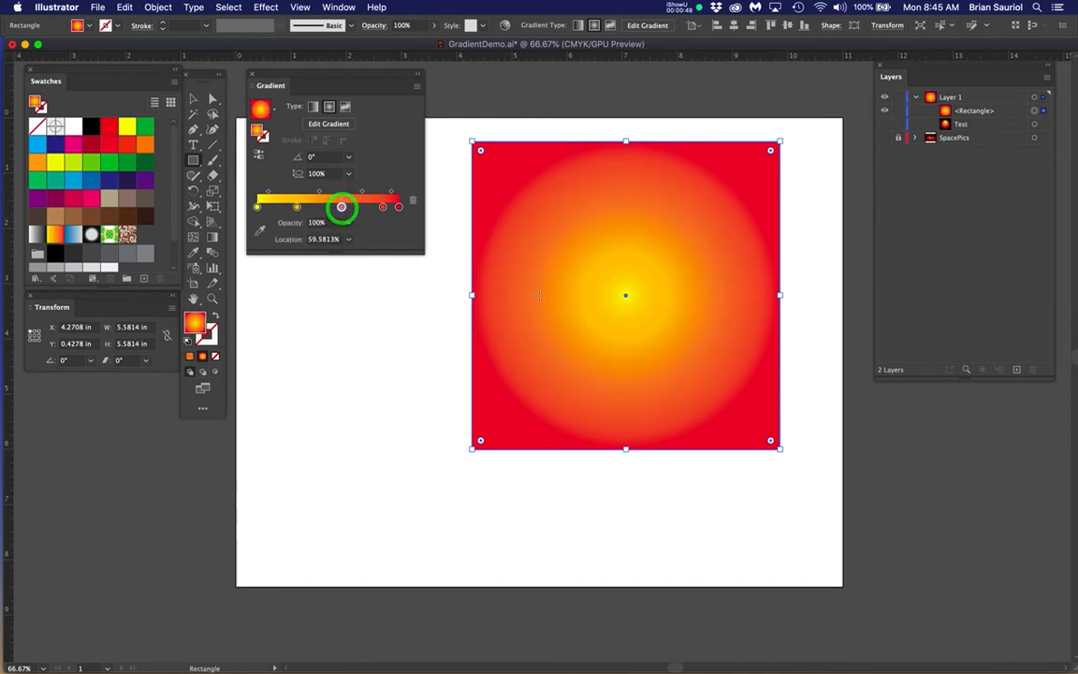
{"action": "key", "text": "g"}
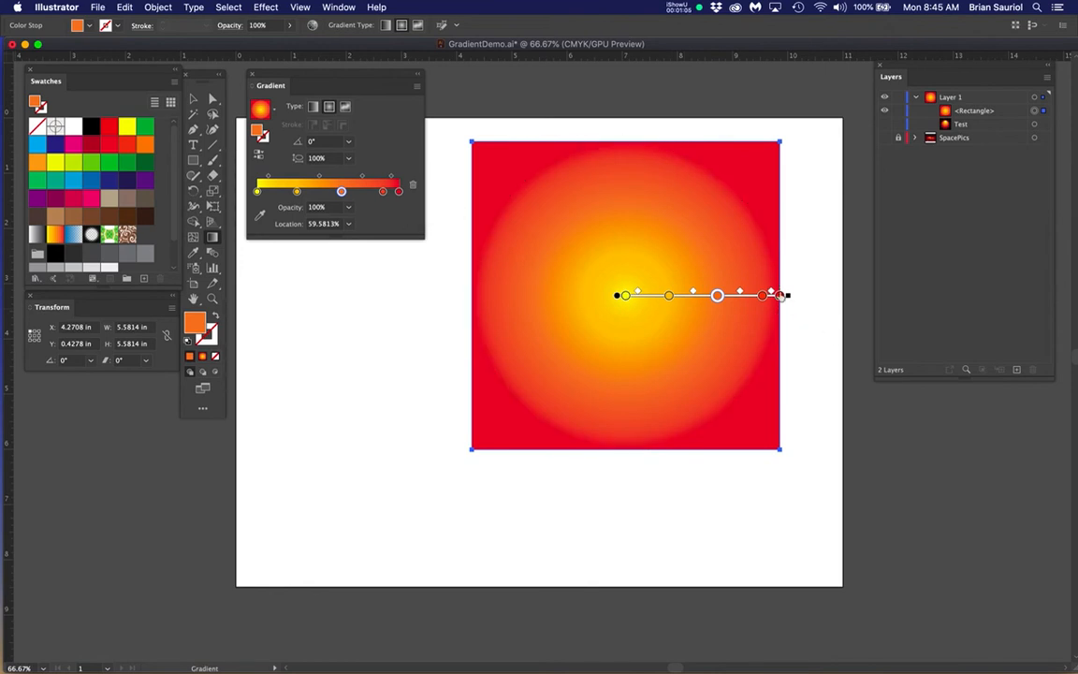
{"action": "left_click", "coordinate": [659, 297]}
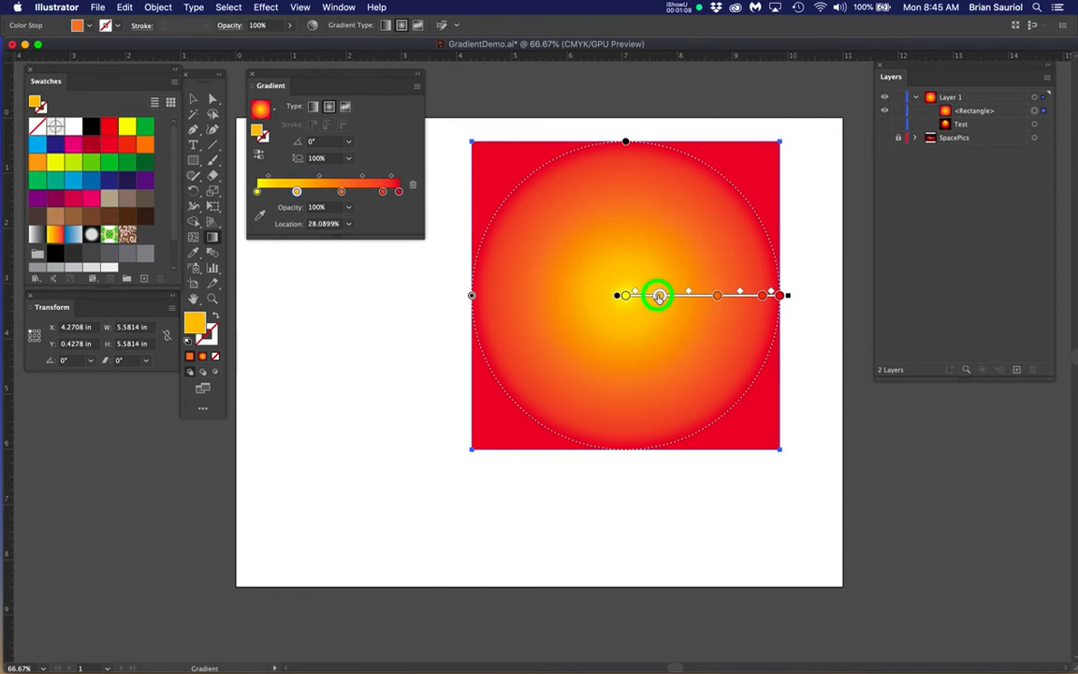
{"action": "left_click_drag", "start_coordinate": [297, 191], "coordinate": [287, 192]}
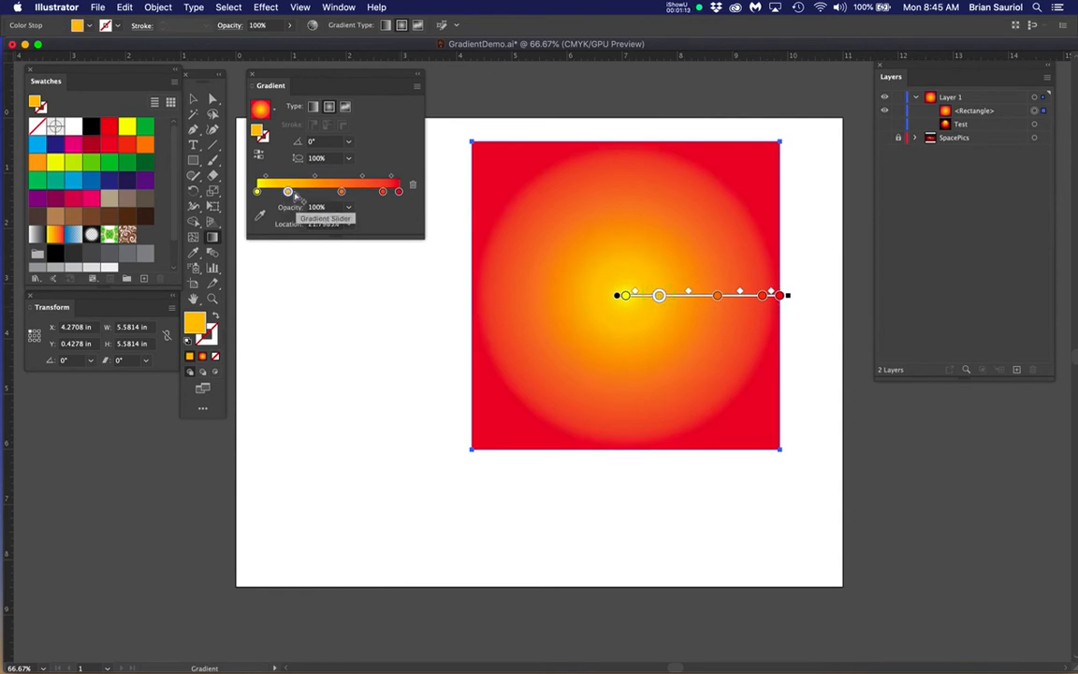
{"action": "left_click_drag", "start_coordinate": [718, 296], "coordinate": [691, 296]}
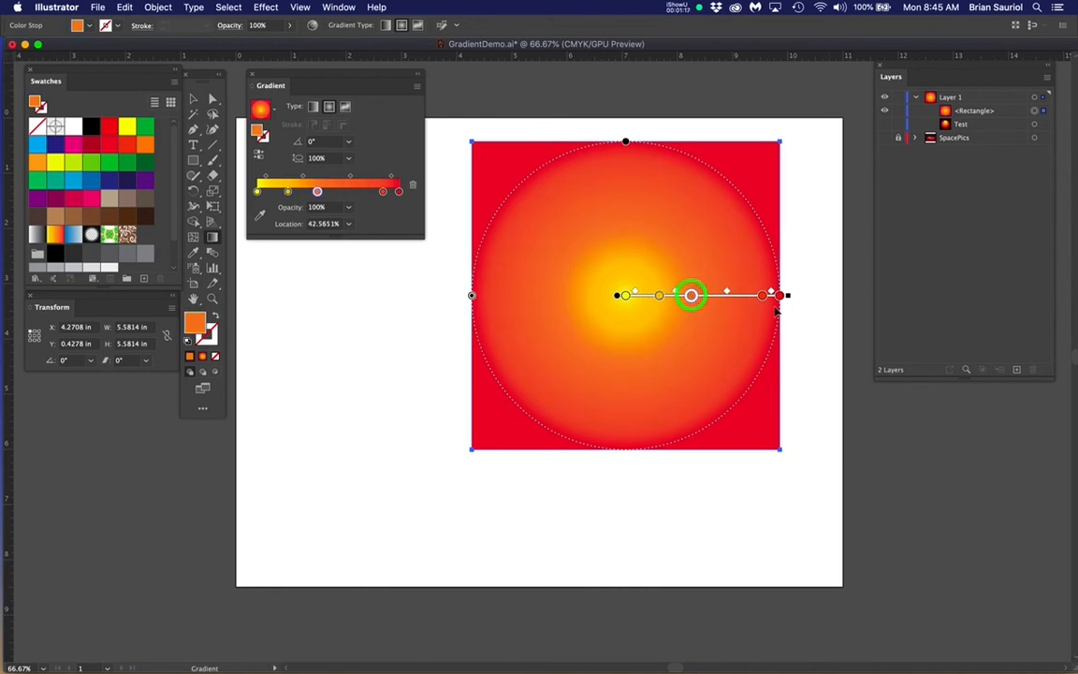
{"action": "mouse_move", "coordinate": [762, 296]}
{"action": "left_mouse_down"}
{"action": "mouse_move", "coordinate": [732, 295]}
{"action": "mouse_move", "coordinate": [777, 296]}
{"action": "mouse_move", "coordinate": [762, 296]}
{"action": "left_mouse_up"}
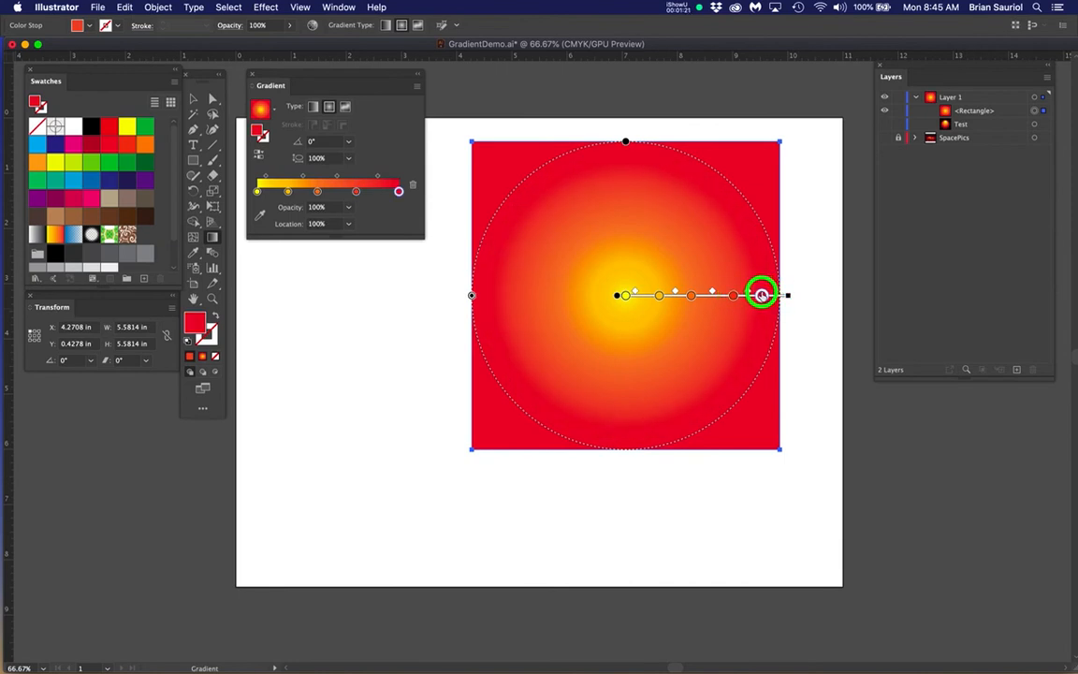
Step: Move the yellow stop outward, set the light-orange stop to about 25%, and add another yellow stop at 0%
{"action": "left_click", "coordinate": [626, 298]}
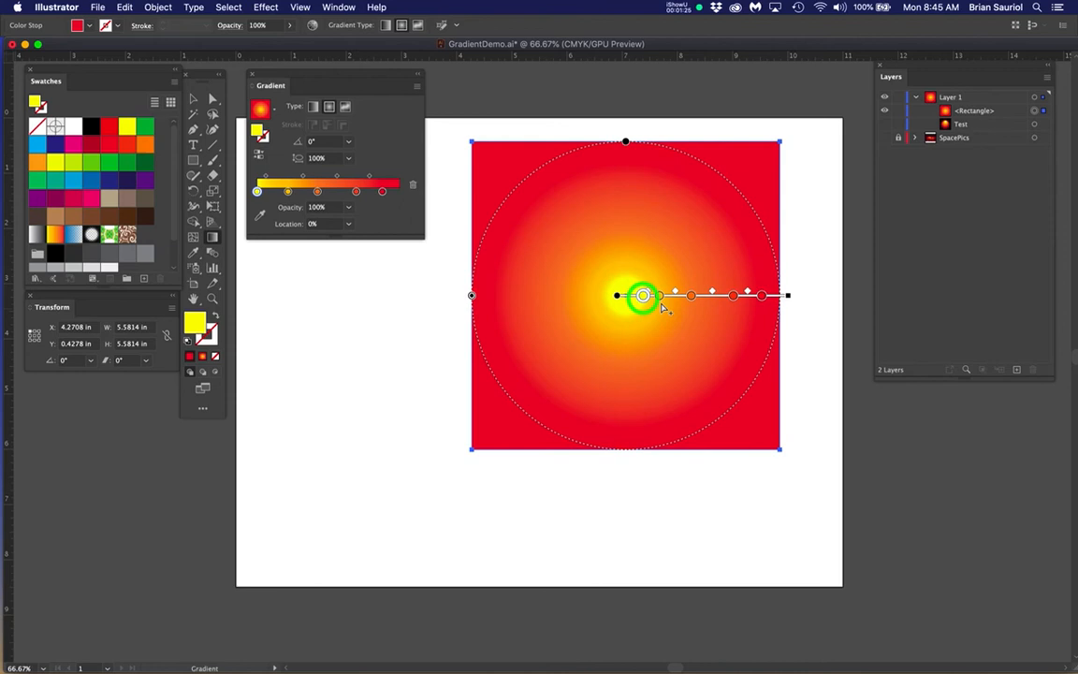
{"action": "left_click_drag", "start_coordinate": [644, 297], "coordinate": [665, 297]}
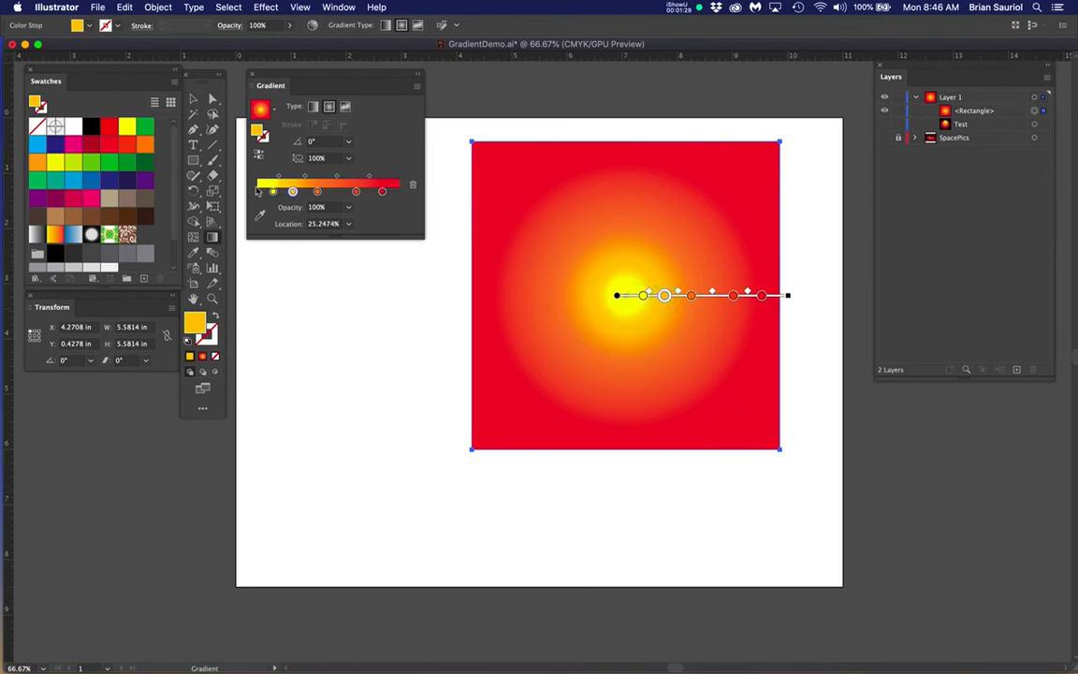
{"action": "left_click_drag", "start_coordinate": [261, 196], "coordinate": [256, 192]}
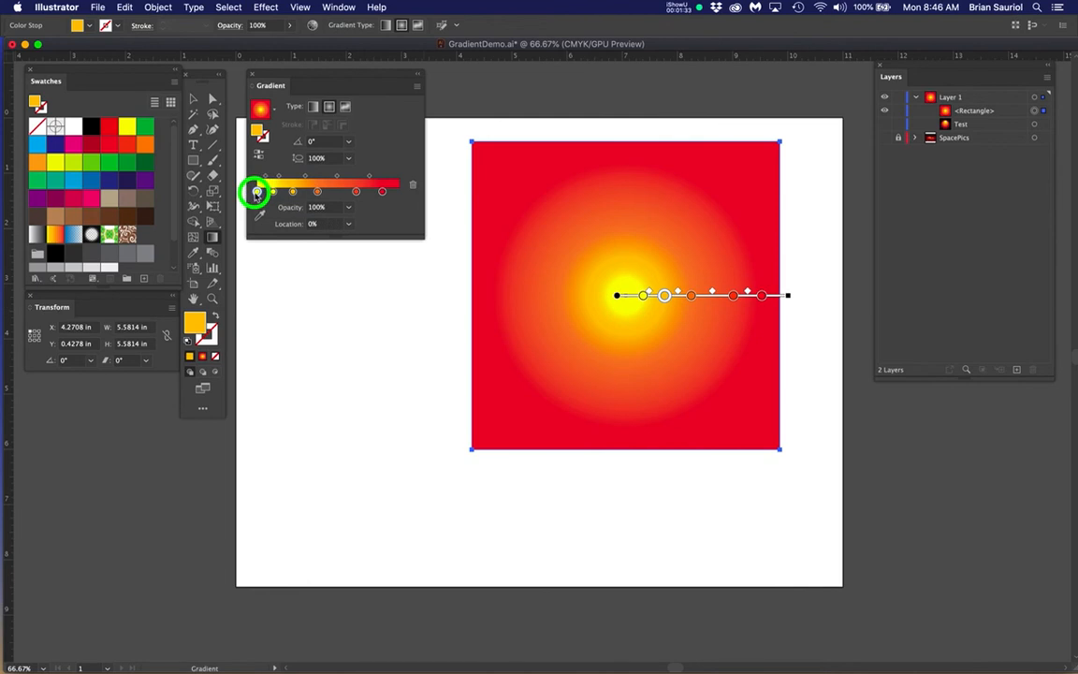
{"action": "mouse_move", "coordinate": [629, 298]}
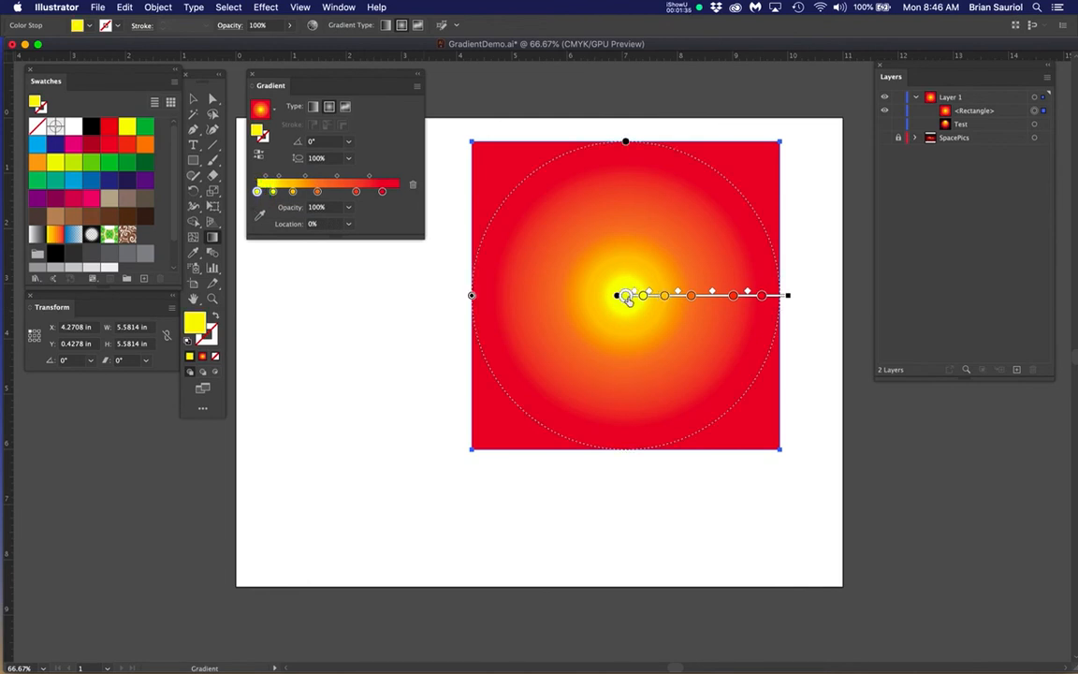
Step: Recolour the gradient's centre stop white by setting its yellow value to 0%
{"action": "double_click", "coordinate": [257, 192]}
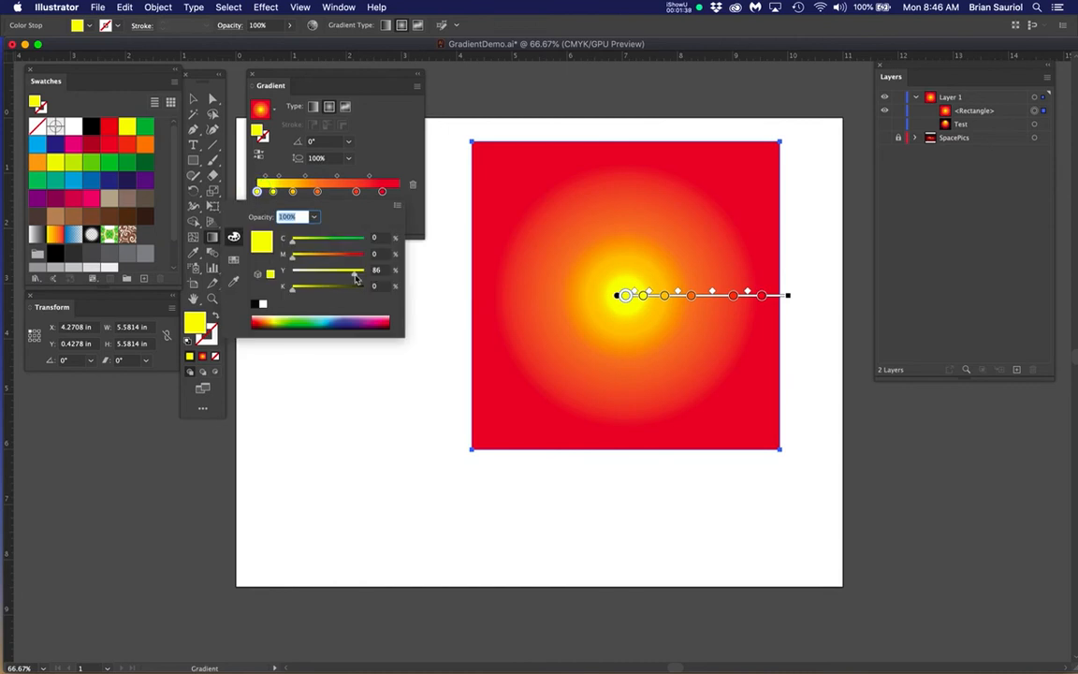
{"action": "left_click_drag", "start_coordinate": [354, 277], "coordinate": [290, 279]}
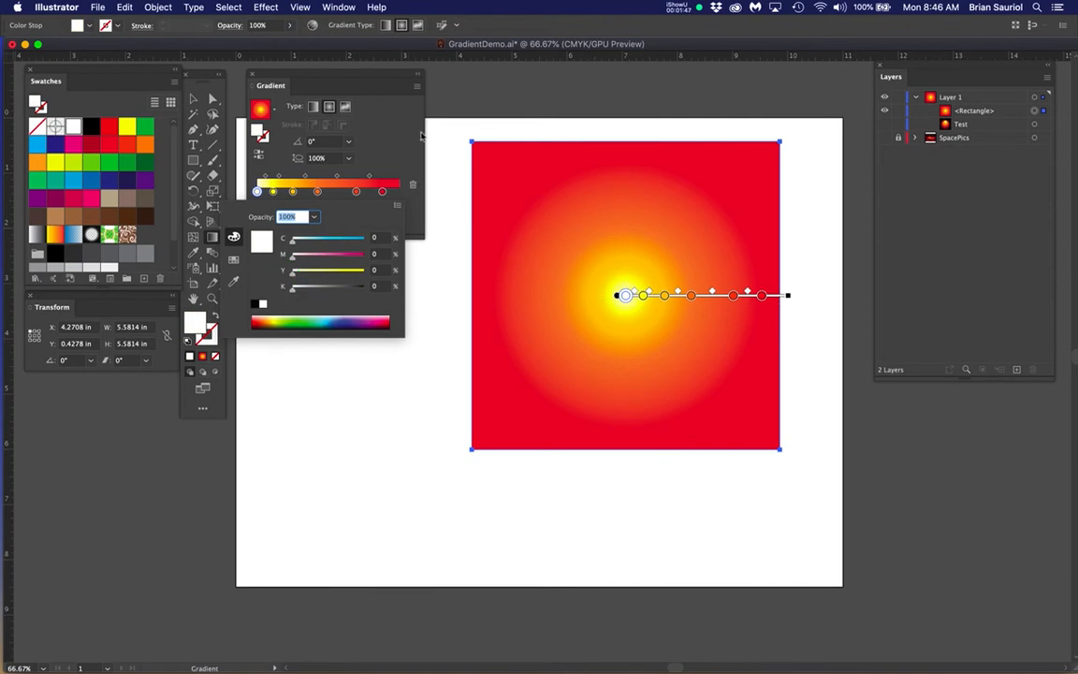
{"action": "left_click", "coordinate": [415, 114]}
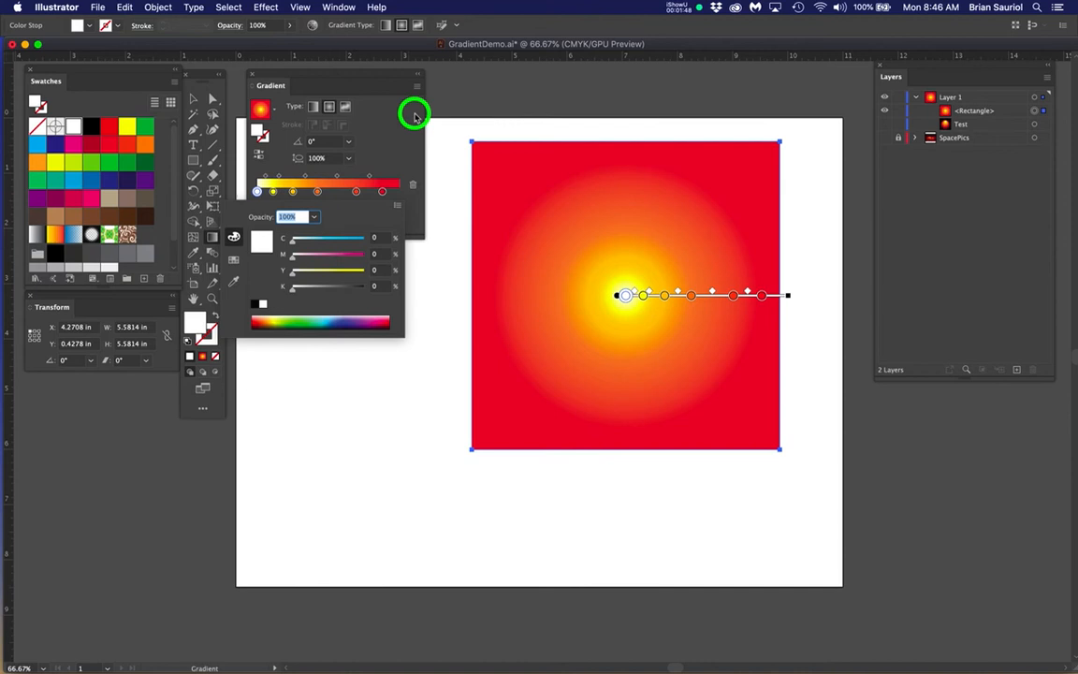
Step: Respace the orange and red stops evenly and add another red stop near the gradient's outer edge
{"action": "left_click", "coordinate": [663, 296]}
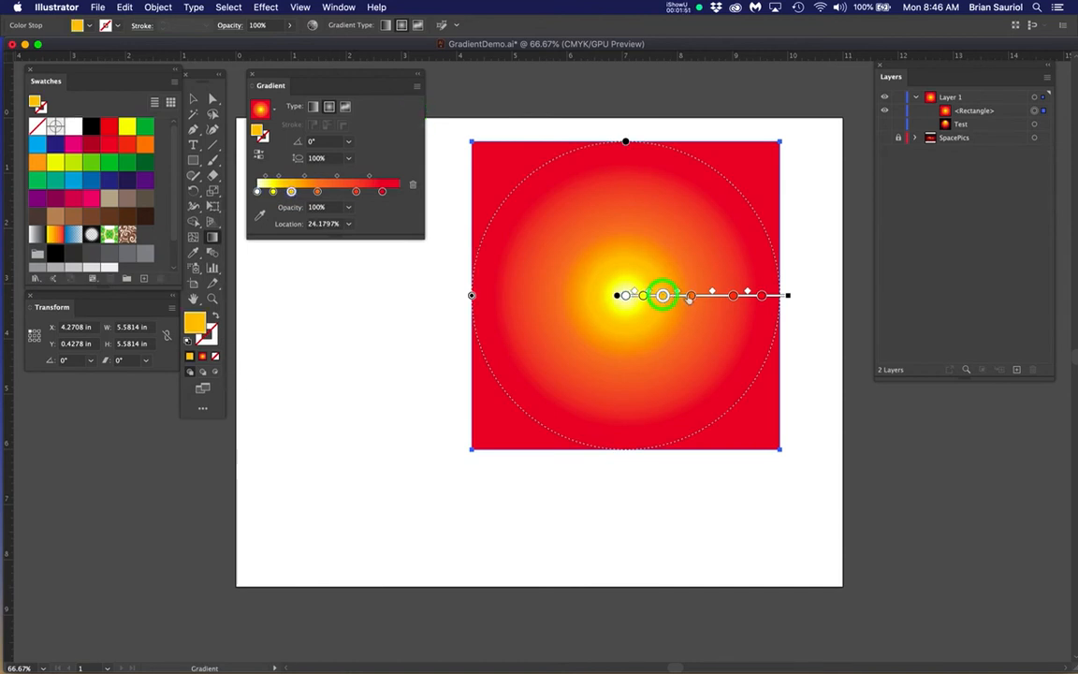
{"action": "left_click", "coordinate": [690, 295]}
{"action": "left_click_drag", "start_coordinate": [690, 297], "coordinate": [768, 298]}
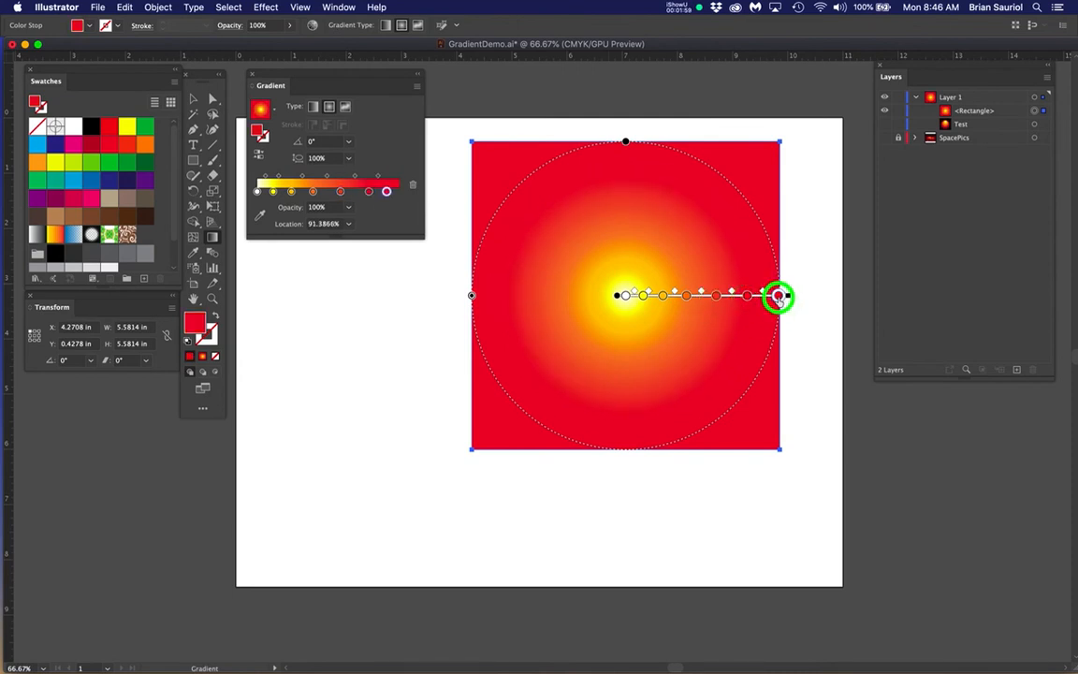
{"action": "left_click_drag", "start_coordinate": [386, 191], "coordinate": [389, 191]}
Step: Recolour the outermost gradient stop black, with magenta and black at 100% and cyan and yellow reduced
{"action": "double_click", "coordinate": [390, 191]}
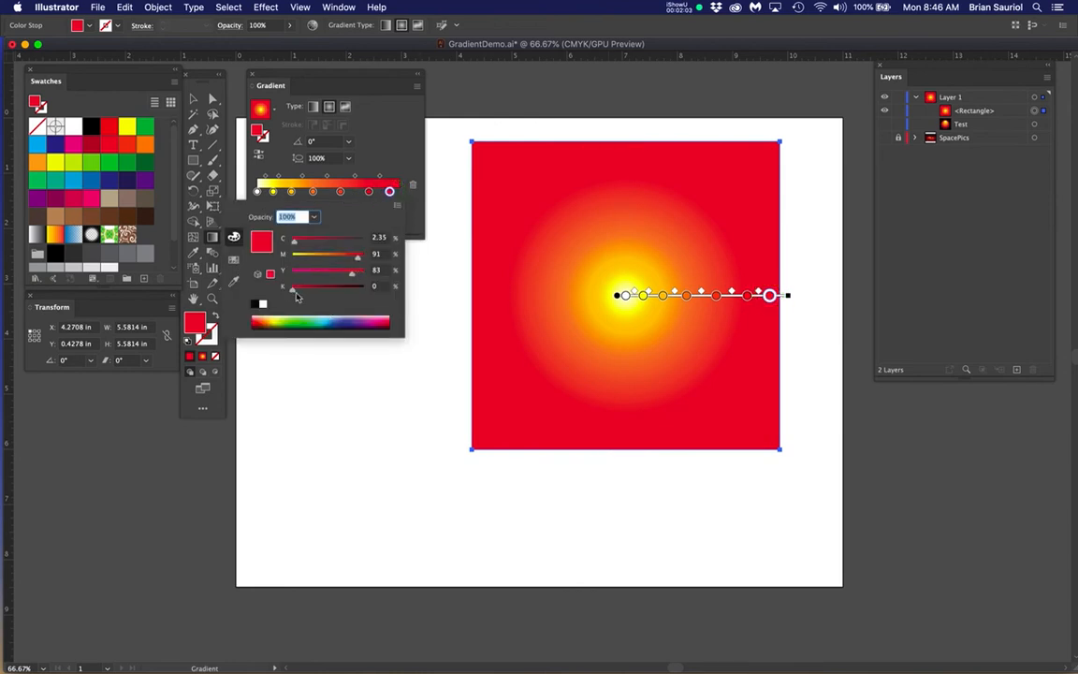
{"action": "left_click_drag", "start_coordinate": [291, 294], "coordinate": [367, 260]}
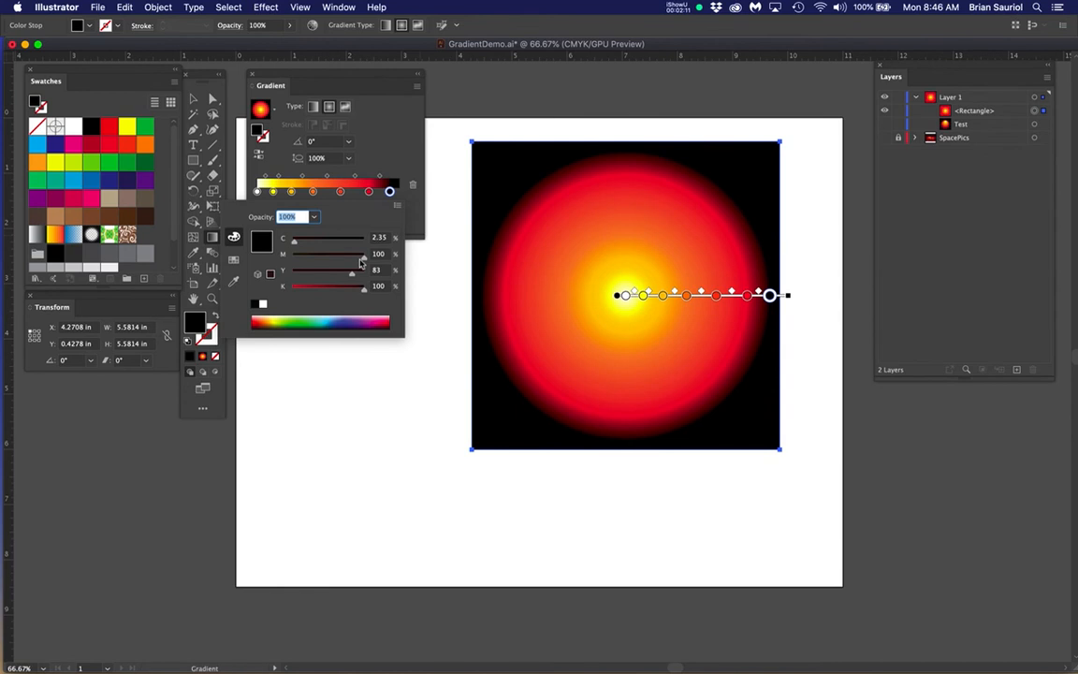
{"action": "left_click_drag", "start_coordinate": [294, 246], "coordinate": [290, 241]}
{"action": "left_click_drag", "start_coordinate": [351, 278], "coordinate": [344, 279]}
Step: Move the orange and red stops inward and set the black outer stop to about 91% for a softer dark edge
{"action": "left_click", "coordinate": [741, 295]}
{"action": "left_click", "coordinate": [741, 296]}
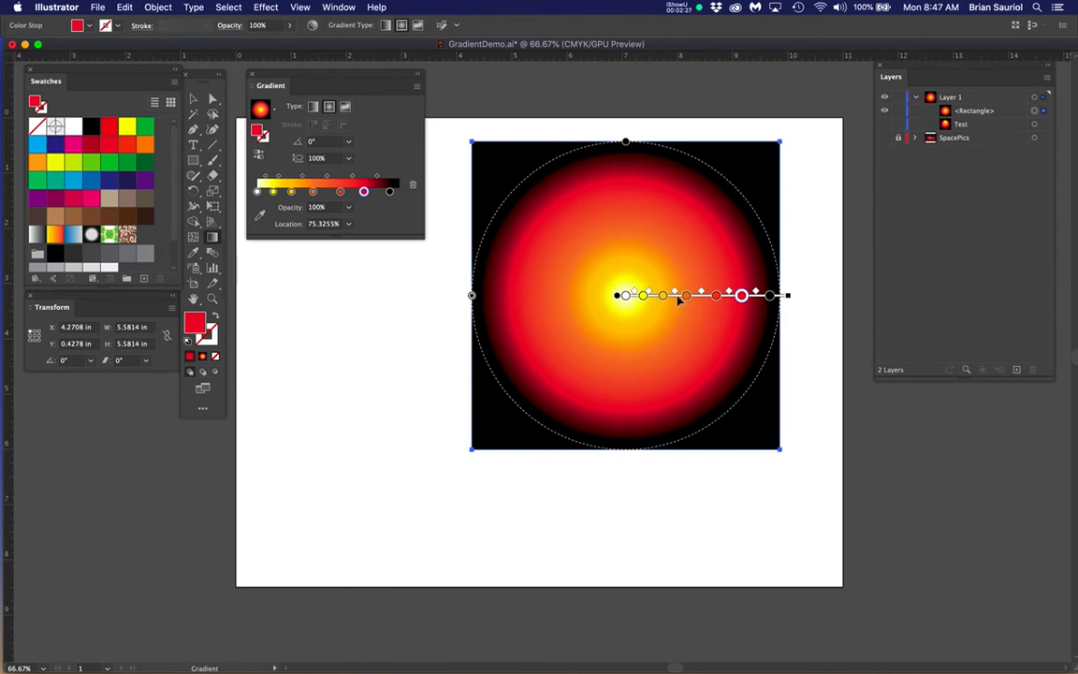
{"action": "left_click_drag", "start_coordinate": [687, 296], "coordinate": [732, 298]}
{"action": "left_click", "coordinate": [713, 297]}
{"action": "left_click", "coordinate": [765, 296]}
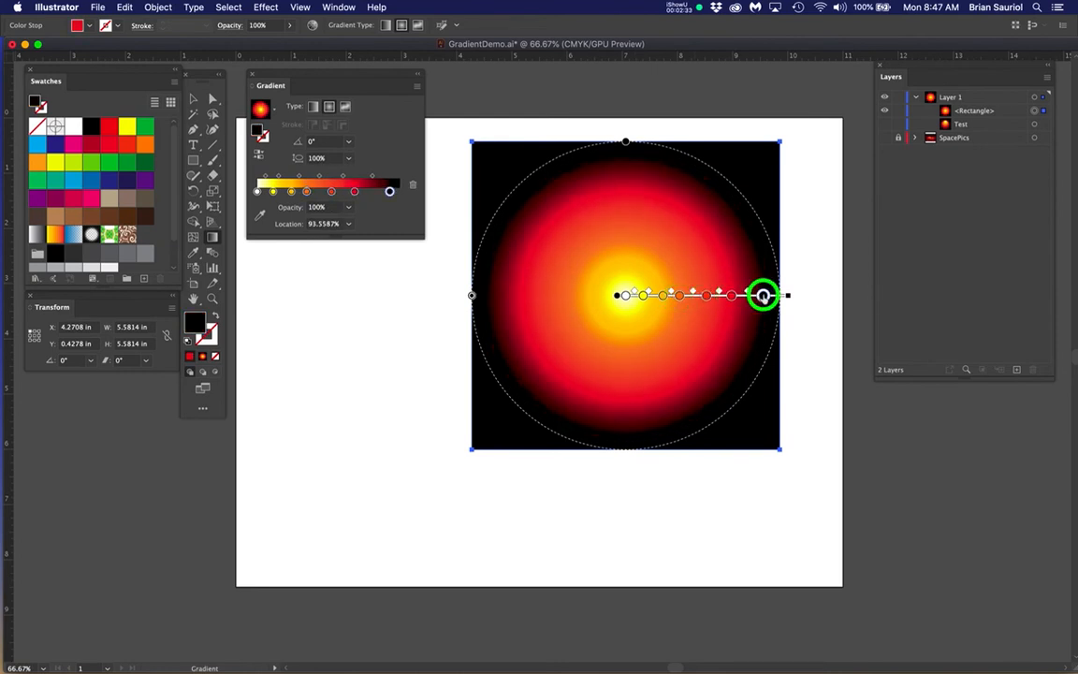
{"action": "left_click_drag", "start_coordinate": [766, 296], "coordinate": [762, 295]}
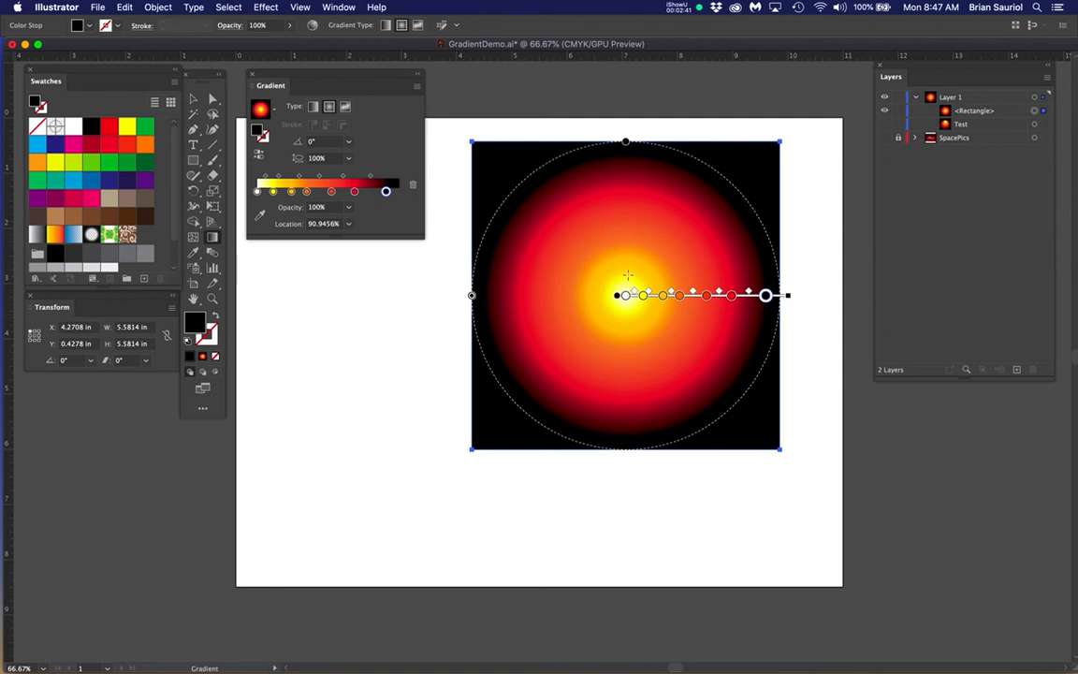
Step: Redraw the radial gradient from the square's upper-right area at about -64.75° and shift its focal point slightly
{"action": "left_click_drag", "start_coordinate": [530, 317], "coordinate": [646, 204]}
{"action": "left_click_drag", "start_coordinate": [716, 220], "coordinate": [786, 367]}
{"action": "left_click", "coordinate": [715, 219]}
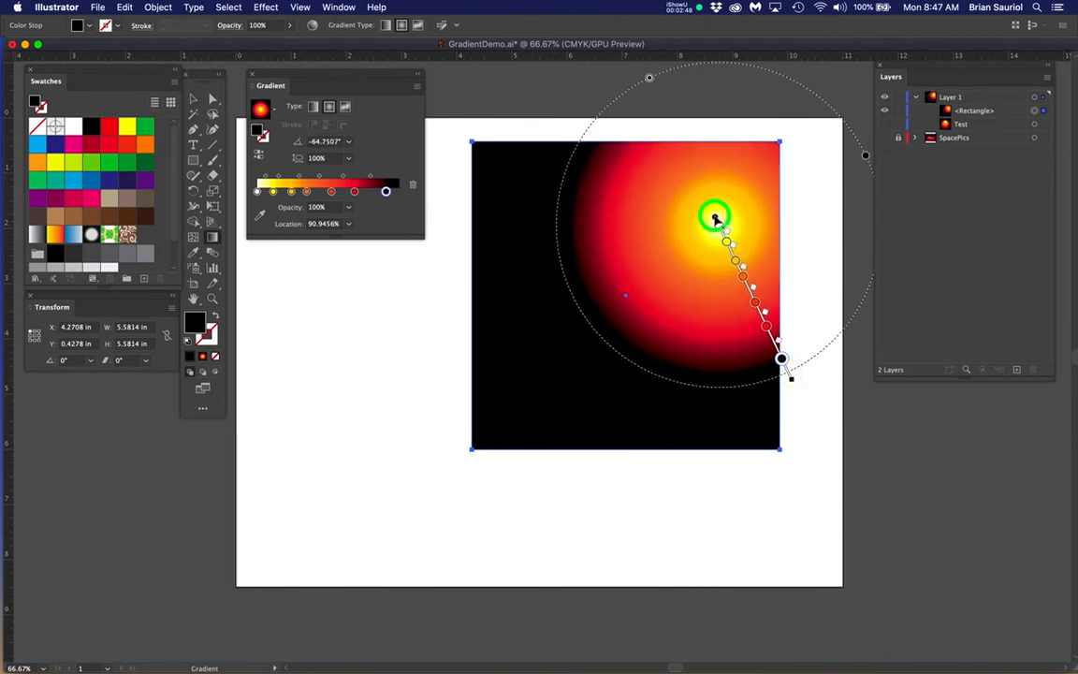
{"action": "mouse_move", "coordinate": [715, 219]}
{"action": "left_mouse_down"}
{"action": "mouse_move", "coordinate": [698, 231]}
{"action": "mouse_move", "coordinate": [714, 225]}
{"action": "left_mouse_up"}
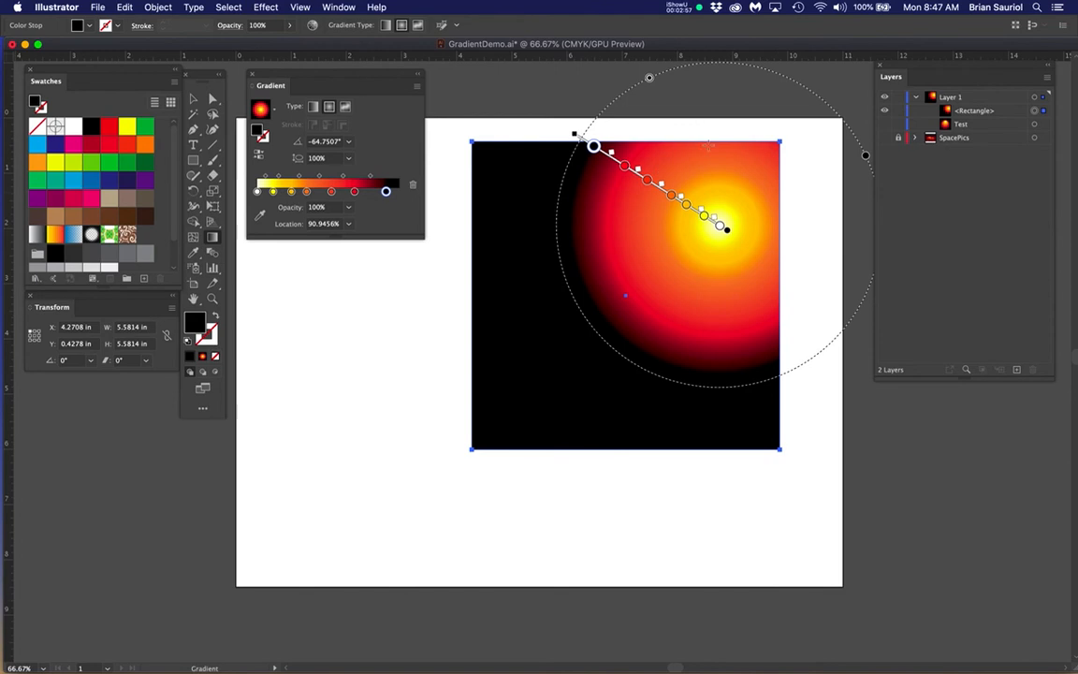
Step: Enlarge the gradient circle slightly, set its aspect ratio to about 100.6%, and nudge its focal point
{"action": "mouse_move", "coordinate": [558, 216]}
{"action": "left_mouse_down"}
{"action": "mouse_move", "coordinate": [524, 214]}
{"action": "mouse_move", "coordinate": [550, 215]}
{"action": "left_mouse_up"}
{"action": "mouse_move", "coordinate": [870, 153]}
{"action": "left_mouse_down"}
{"action": "mouse_move", "coordinate": [858, 135]}
{"action": "mouse_move", "coordinate": [867, 138]}
{"action": "left_mouse_up"}
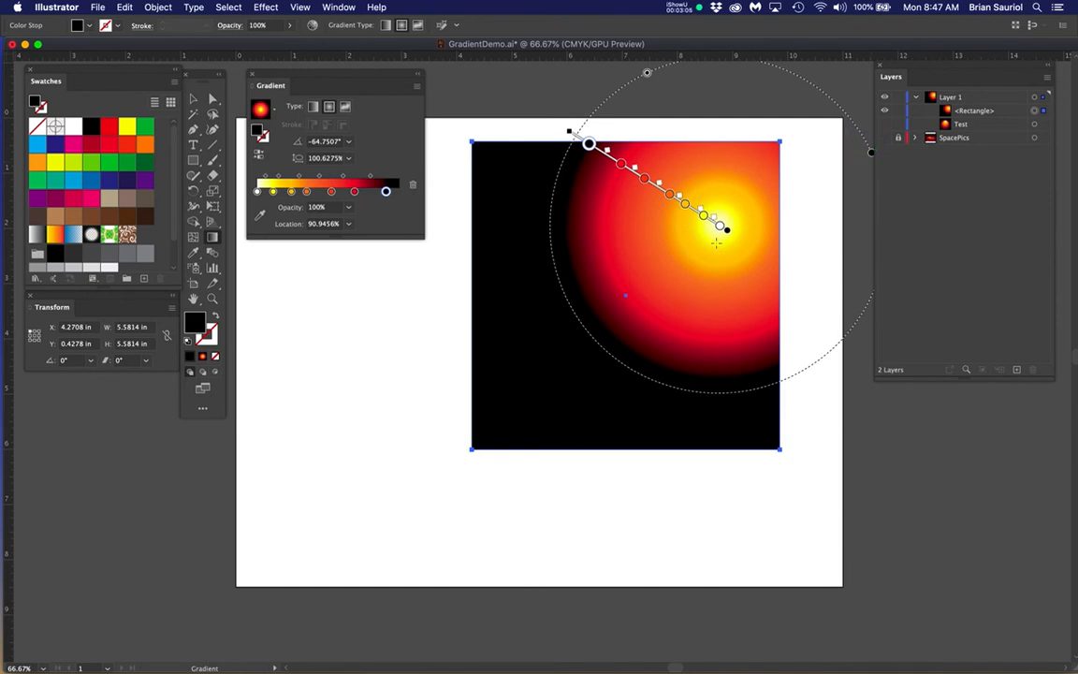
{"action": "left_click_drag", "start_coordinate": [728, 232], "coordinate": [723, 234]}
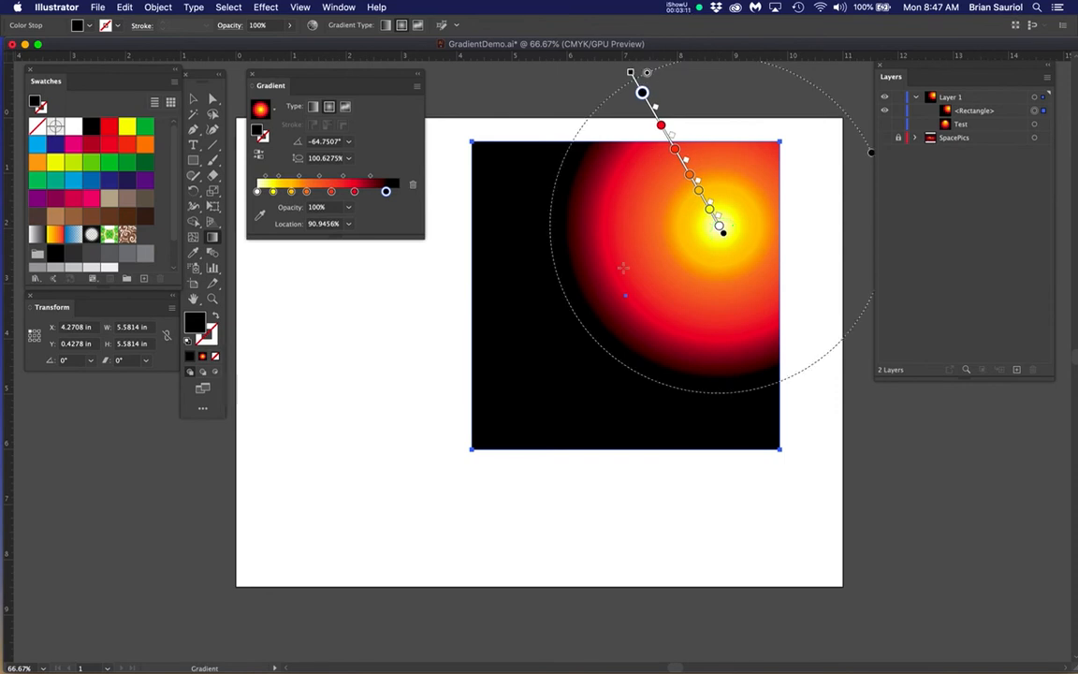
Step: Redraw the radial gradient from near the square's centre, rotate it to about -124°, and offset its focal point toward the upper right
{"action": "left_click_drag", "start_coordinate": [621, 281], "coordinate": [517, 381]}
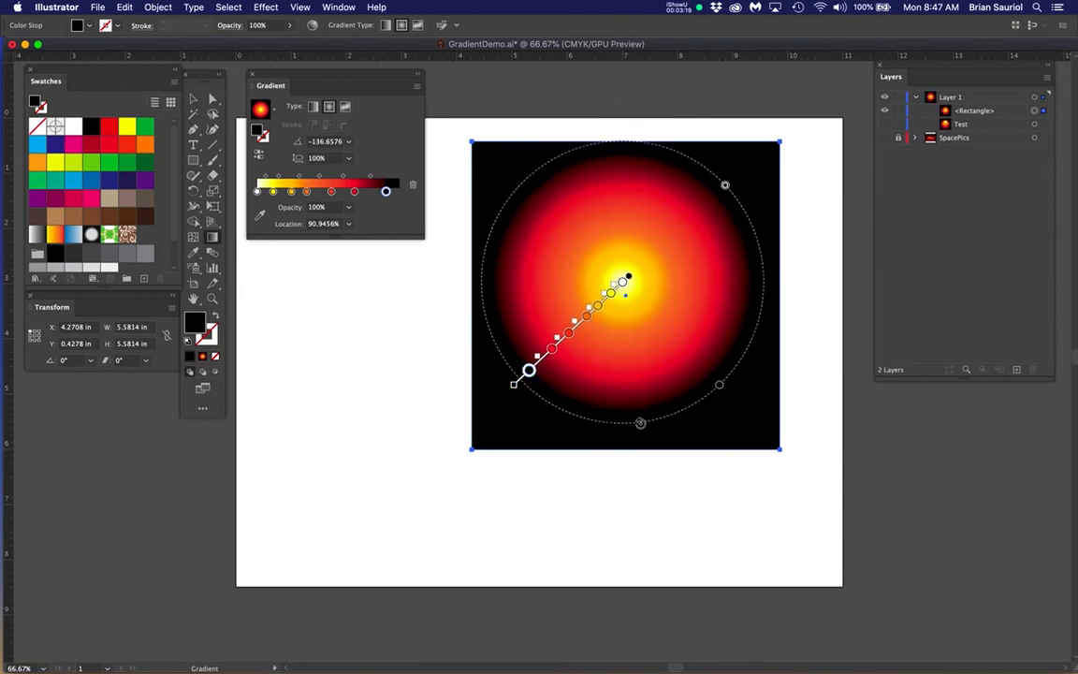
{"action": "left_click_drag", "start_coordinate": [640, 423], "coordinate": [668, 409]}
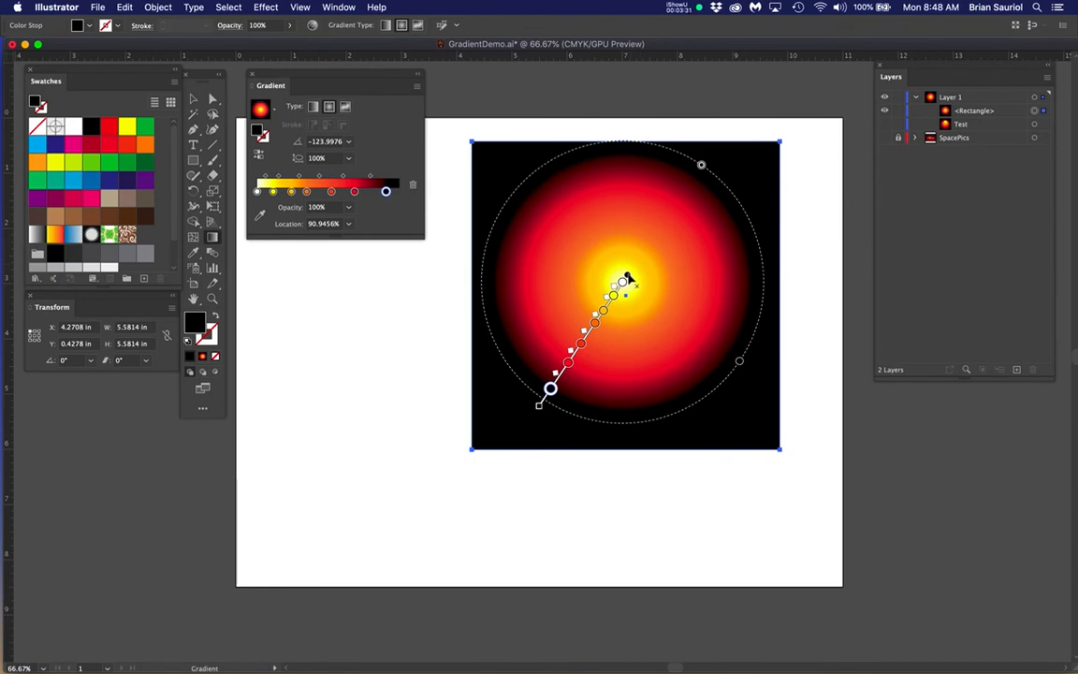
{"action": "mouse_move", "coordinate": [628, 277]}
{"action": "left_mouse_down"}
{"action": "mouse_move", "coordinate": [705, 224]}
{"action": "mouse_move", "coordinate": [712, 196]}
{"action": "mouse_move", "coordinate": [645, 176]}
{"action": "mouse_move", "coordinate": [588, 180]}
{"action": "mouse_move", "coordinate": [535, 214]}
{"action": "mouse_move", "coordinate": [505, 262]}
{"action": "mouse_move", "coordinate": [499, 310]}
{"action": "mouse_move", "coordinate": [521, 360]}
{"action": "mouse_move", "coordinate": [552, 379]}
{"action": "mouse_move", "coordinate": [641, 380]}
{"action": "mouse_move", "coordinate": [720, 312]}
{"action": "mouse_move", "coordinate": [740, 253]}
{"action": "mouse_move", "coordinate": [683, 184]}
{"action": "mouse_move", "coordinate": [672, 191]}
{"action": "left_mouse_up"}
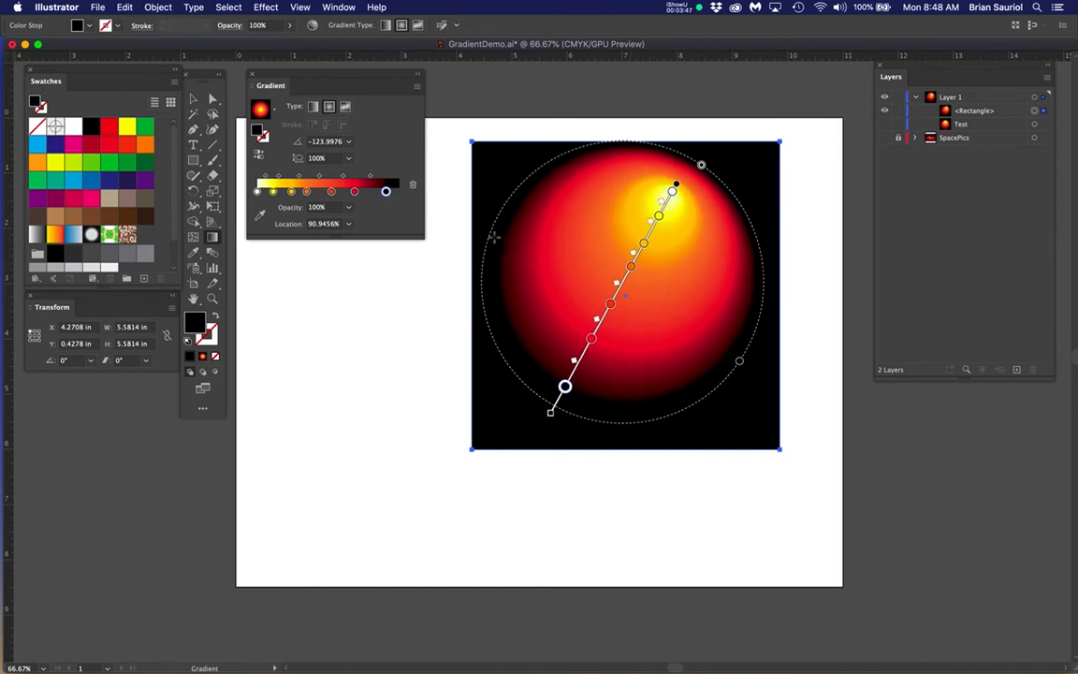
Step: Examine the shaded sphere without the gradient annotator, and return to the Gradient tool
{"action": "left_click", "coordinate": [212, 100]}
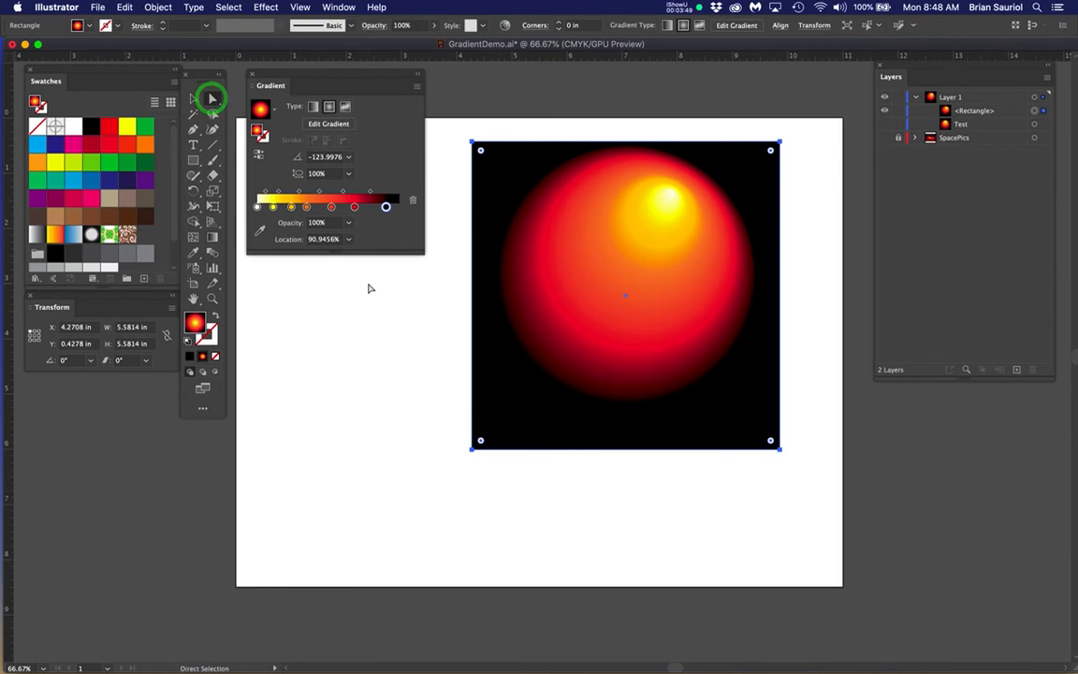
{"action": "left_click", "coordinate": [651, 282]}
{"action": "key", "text": "g"}
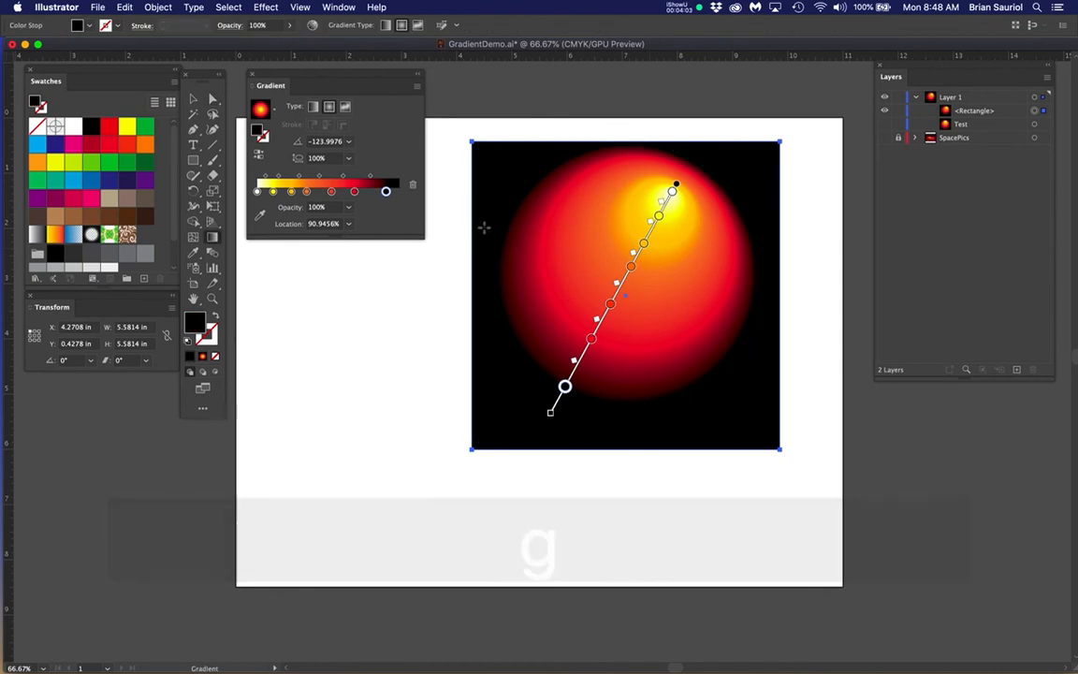
Step: Expand the SpacePics layer and make it visible as the background behind the gradient square
{"action": "mouse_move", "coordinate": [681, 165]}
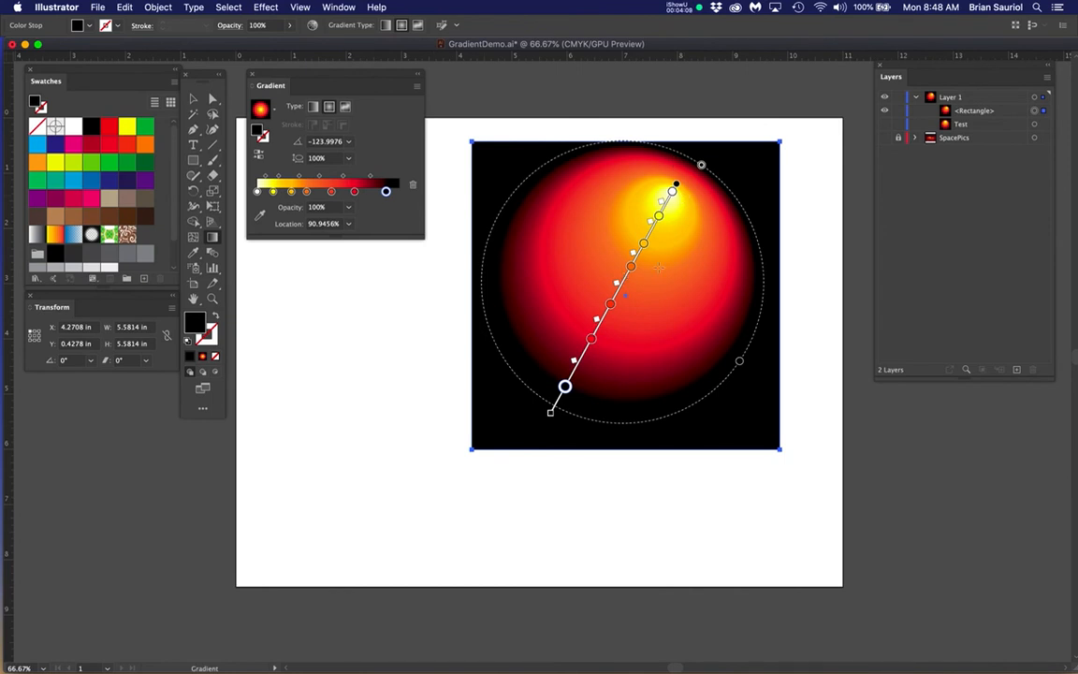
{"action": "left_click", "coordinate": [919, 138]}
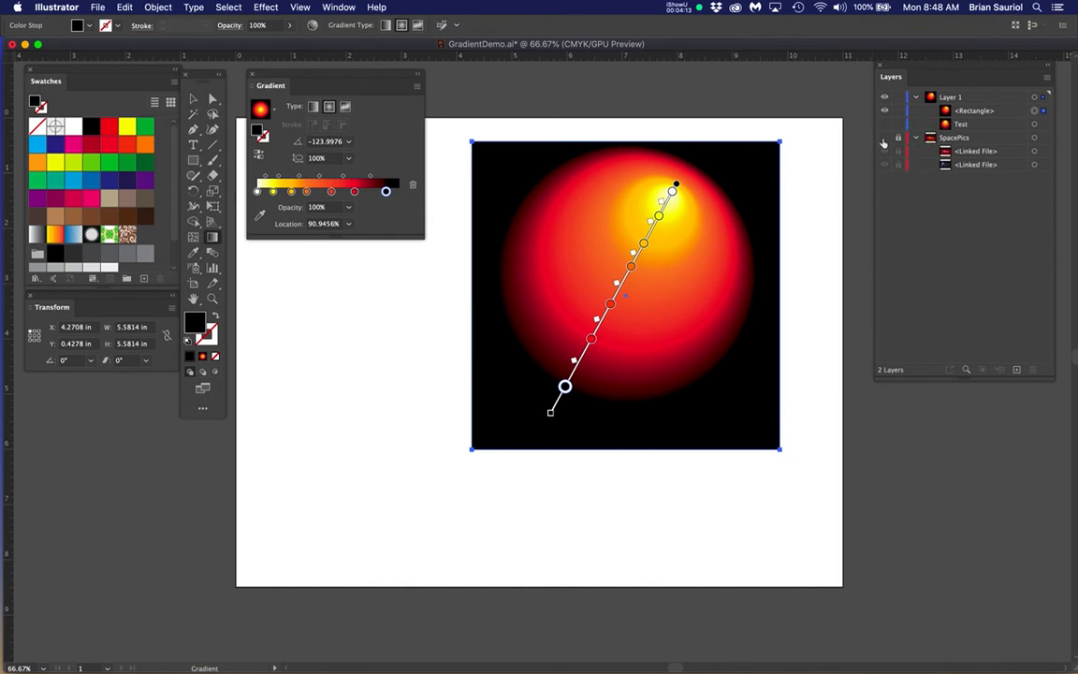
{"action": "left_click", "coordinate": [885, 138]}
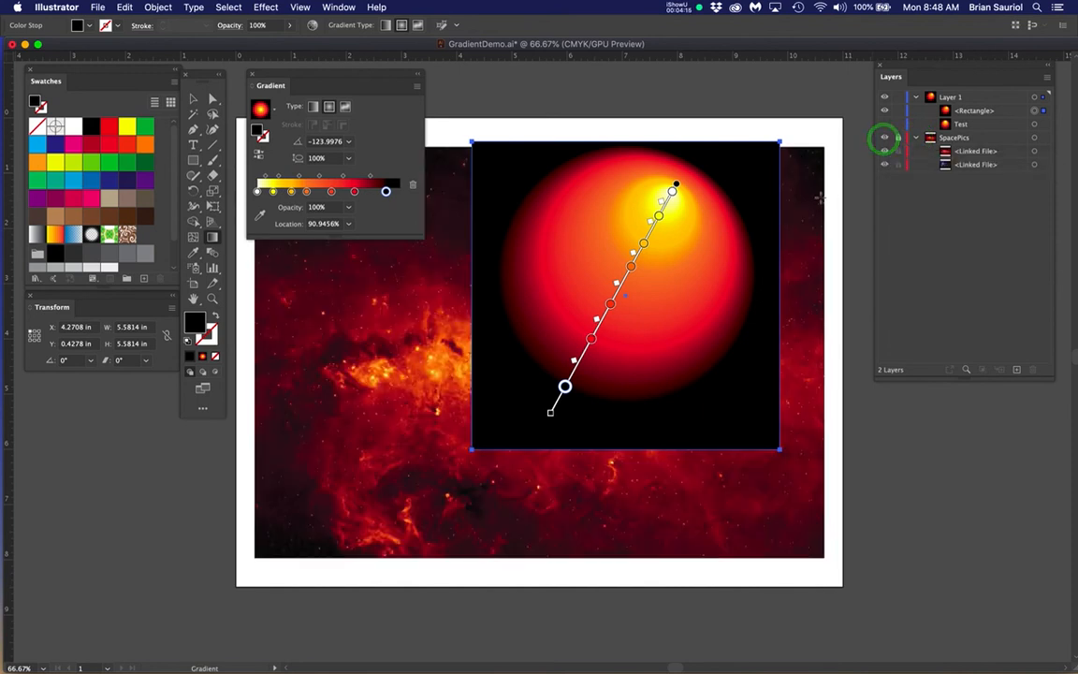
Step: Clear the gradient controls off the artwork, move the square to about X 4.33 in, Y 0.83 in, and deselect it
{"action": "left_click_drag", "start_coordinate": [290, 80], "coordinate": [108, 445]}
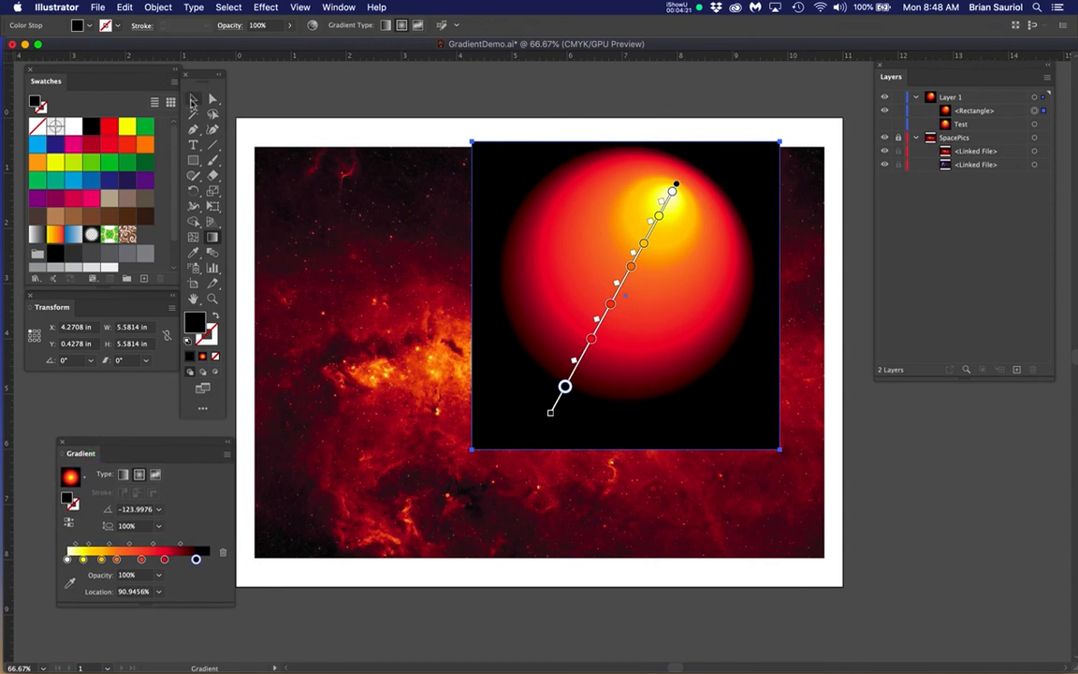
{"action": "left_click", "coordinate": [192, 98]}
{"action": "left_click_drag", "start_coordinate": [572, 207], "coordinate": [573, 225]}
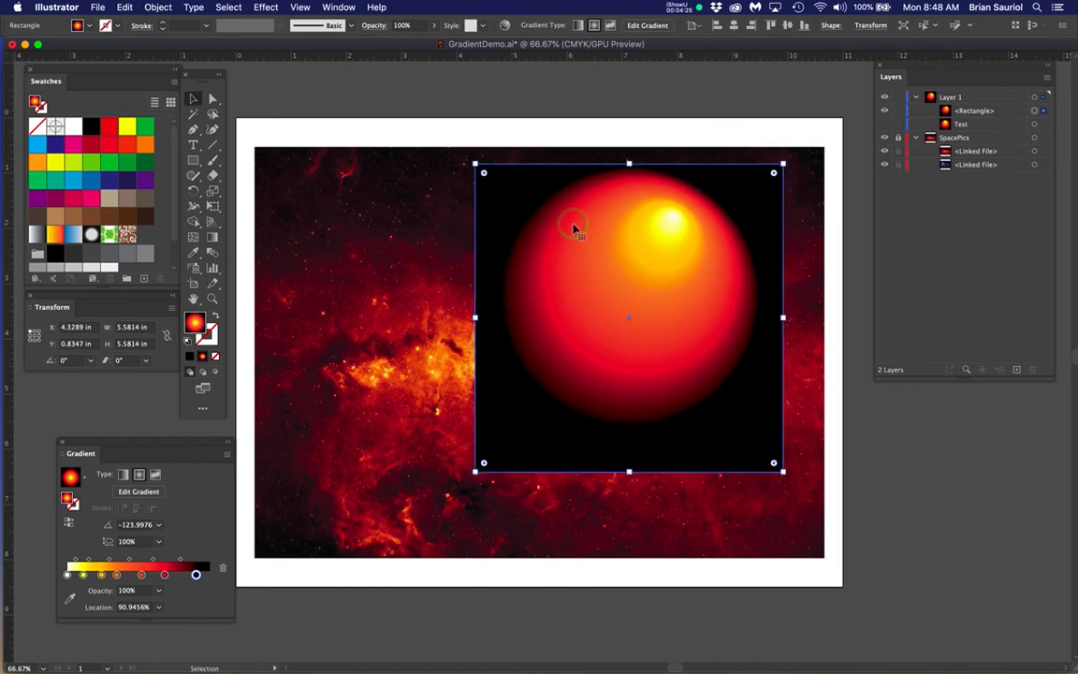
{"action": "left_click", "coordinate": [330, 89]}
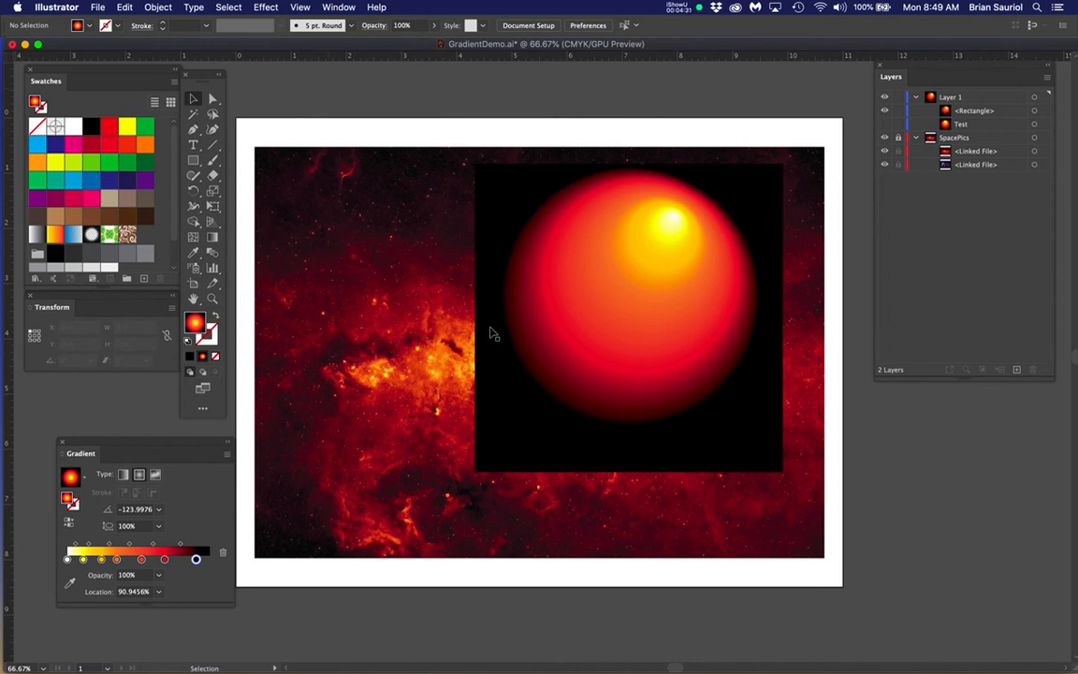
Step: Make room to show all the swatches and save the selected square's radial gradient as a new swatch
{"action": "left_click", "coordinate": [505, 198]}
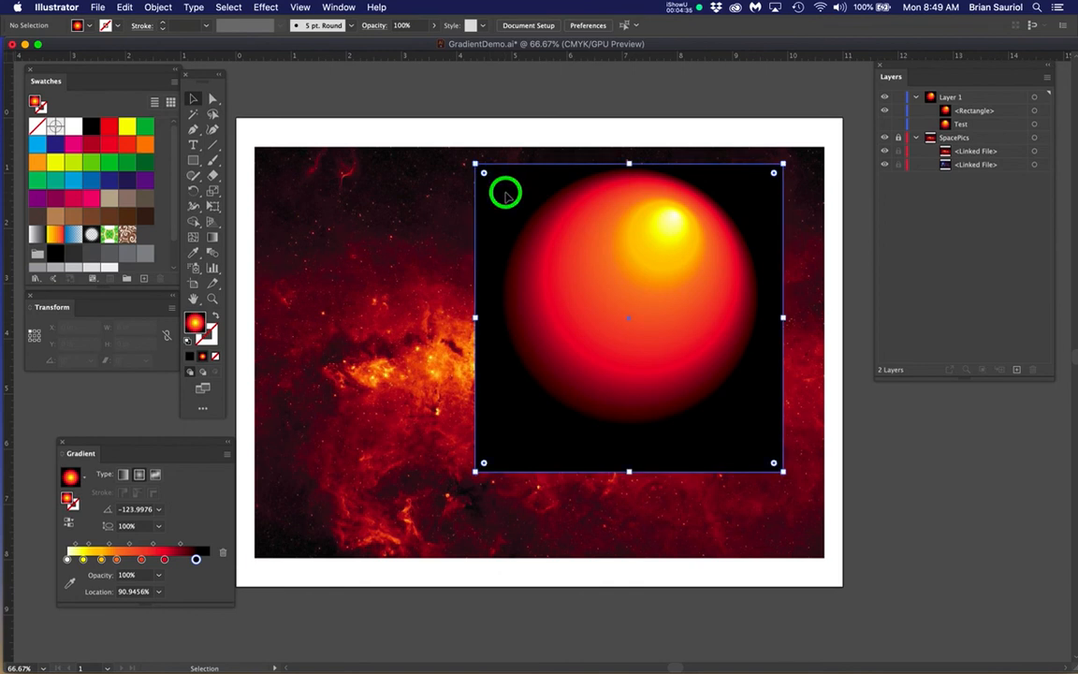
{"action": "left_click_drag", "start_coordinate": [145, 446], "coordinate": [337, 72]}
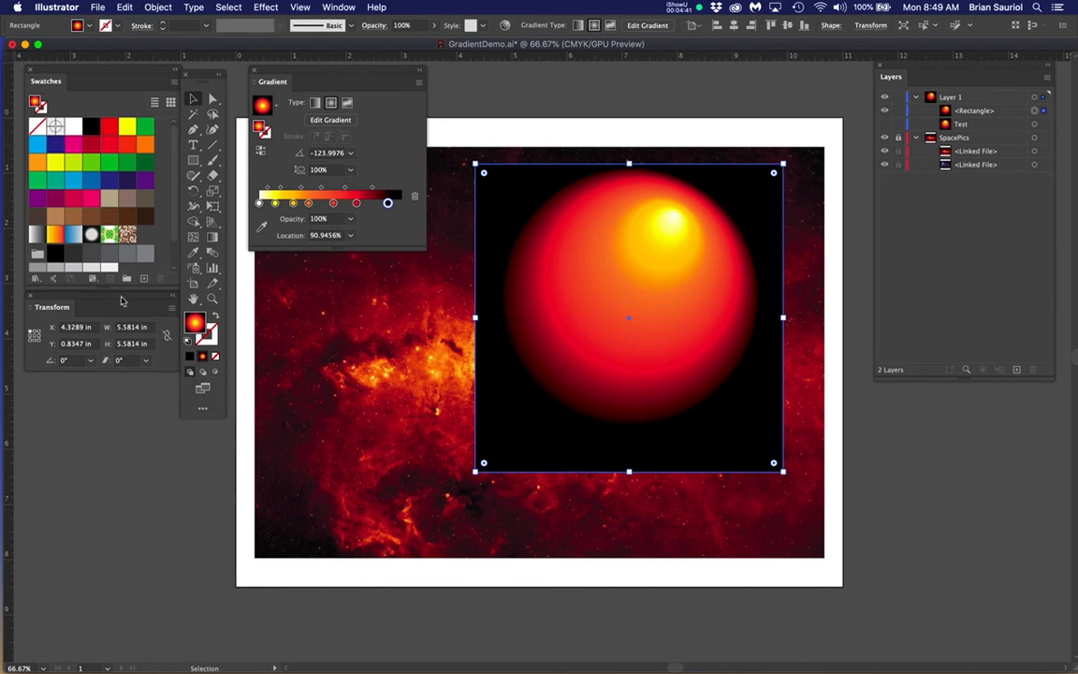
{"action": "left_click_drag", "start_coordinate": [52, 301], "coordinate": [27, 448]}
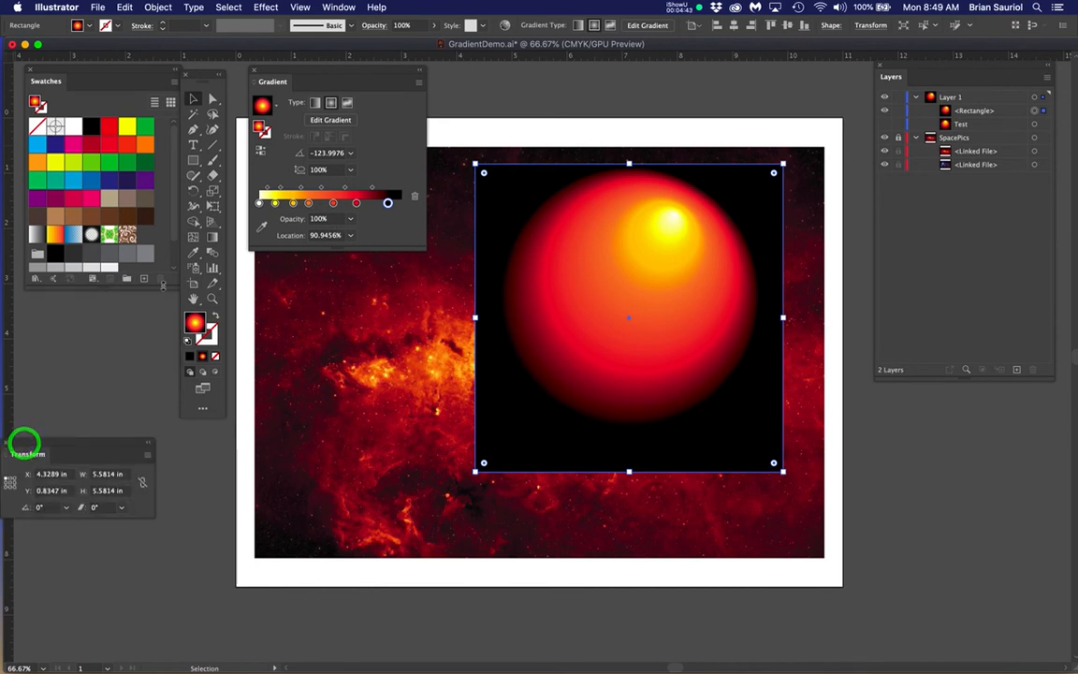
{"action": "left_click_drag", "start_coordinate": [174, 286], "coordinate": [161, 401]}
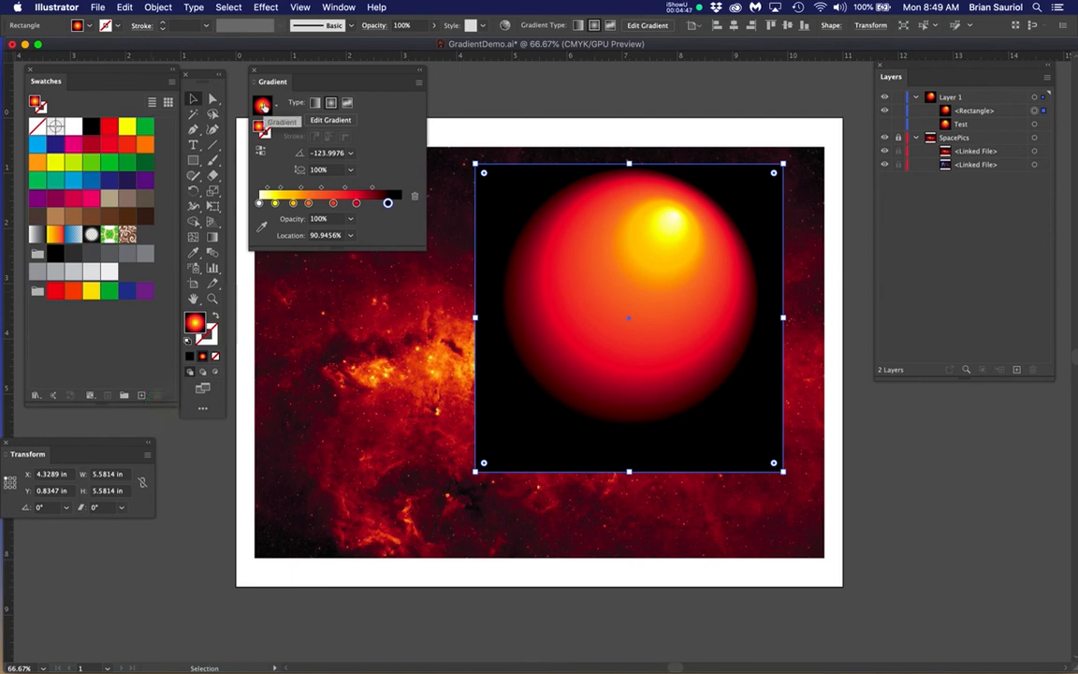
{"action": "left_click_drag", "start_coordinate": [262, 106], "coordinate": [87, 322]}
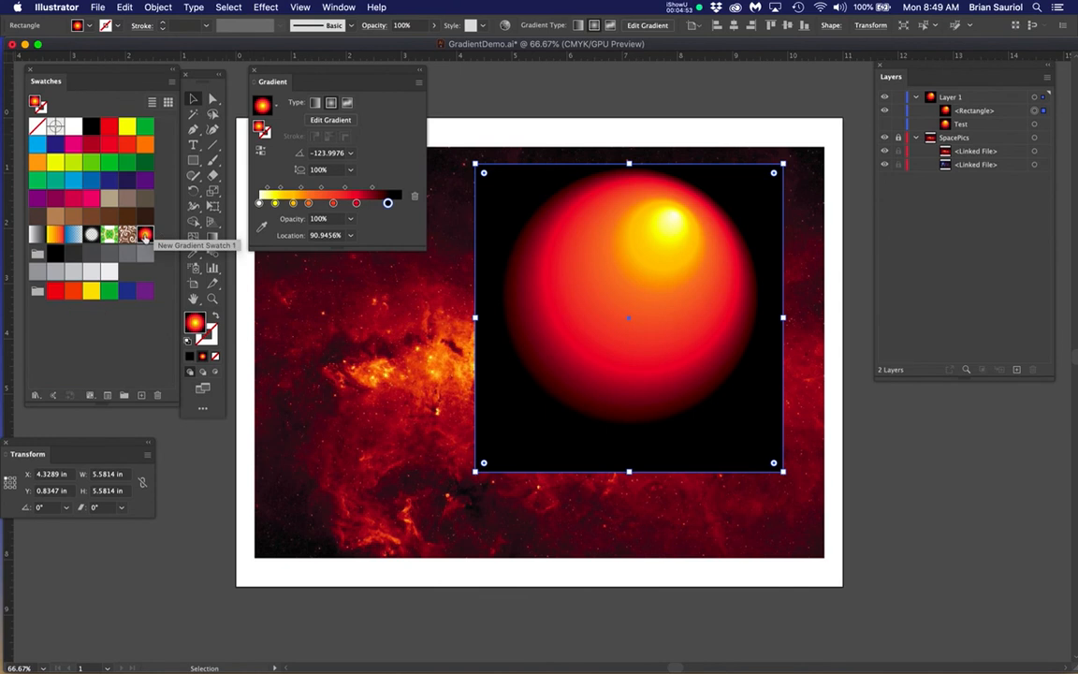
Step: Set the opacity of the gradient's black outer stop to 0% and deselect the square
{"action": "left_click", "coordinate": [356, 203]}
{"action": "left_click", "coordinate": [388, 204]}
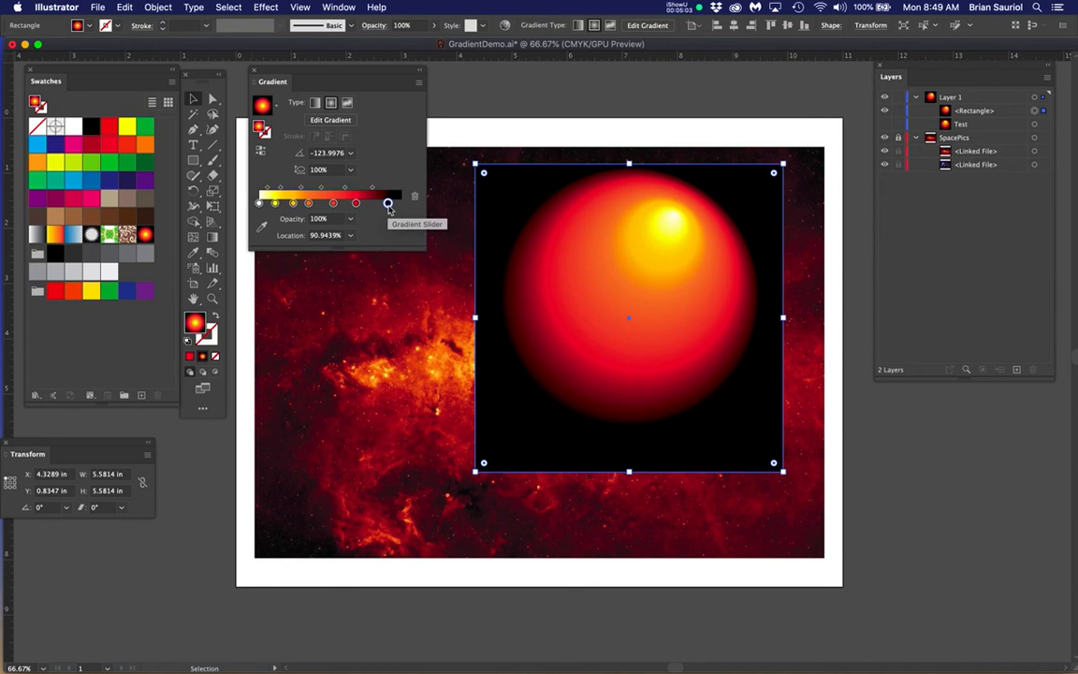
{"action": "left_click", "coordinate": [316, 219]}
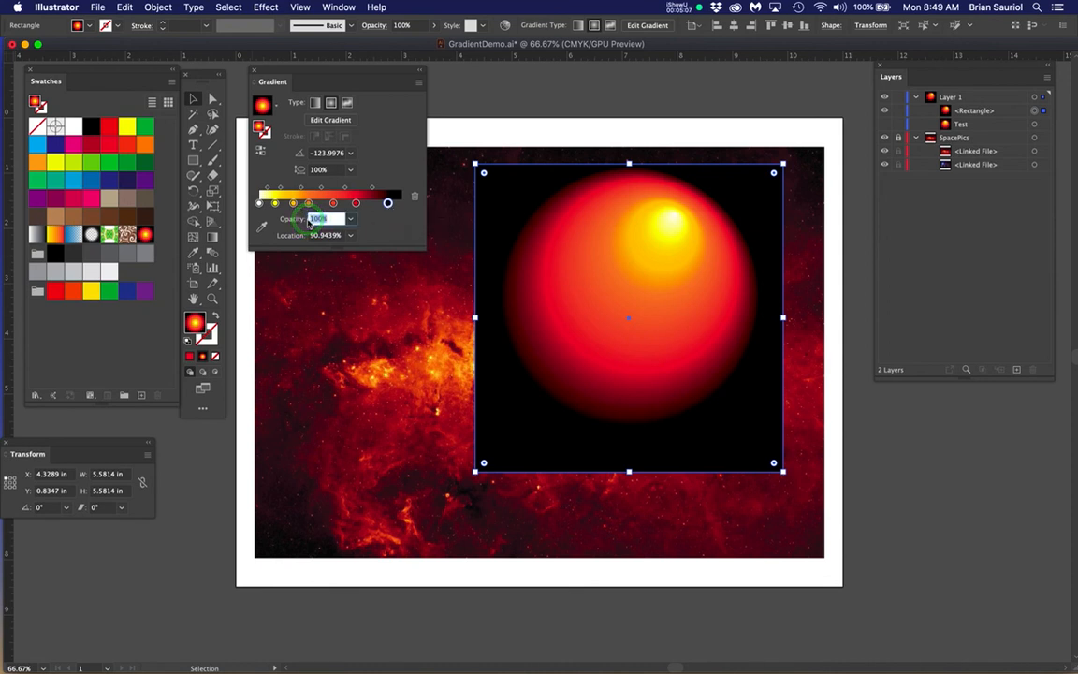
{"action": "type", "text": "0"}
{"action": "key", "text": "Return"}
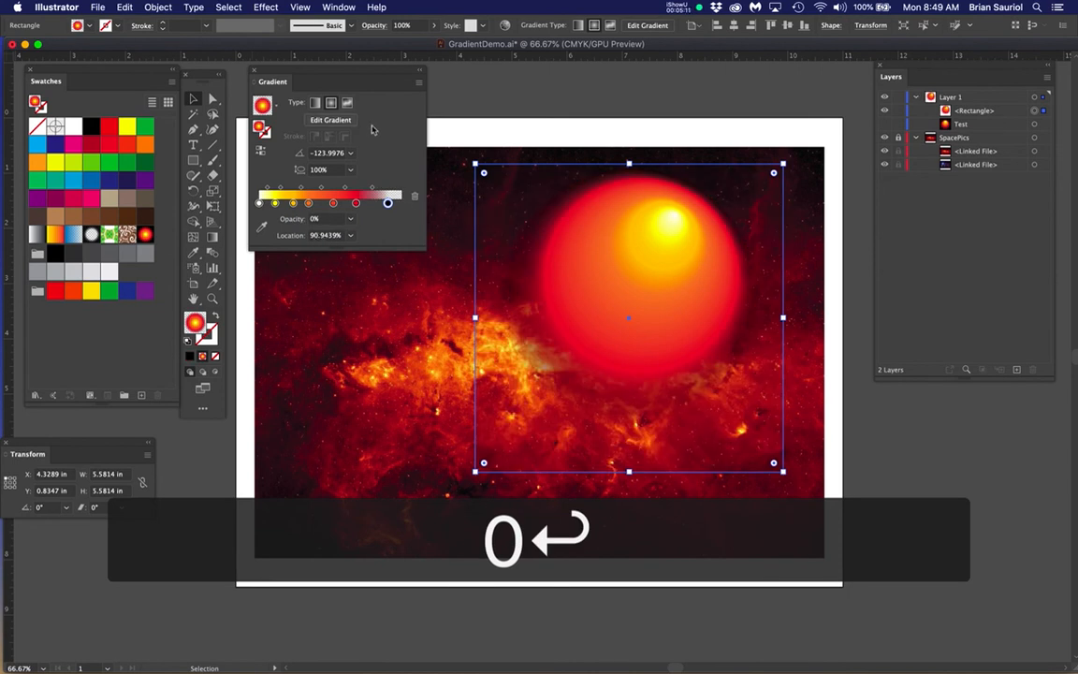
{"action": "left_click", "coordinate": [212, 98]}
{"action": "left_click", "coordinate": [484, 105]}
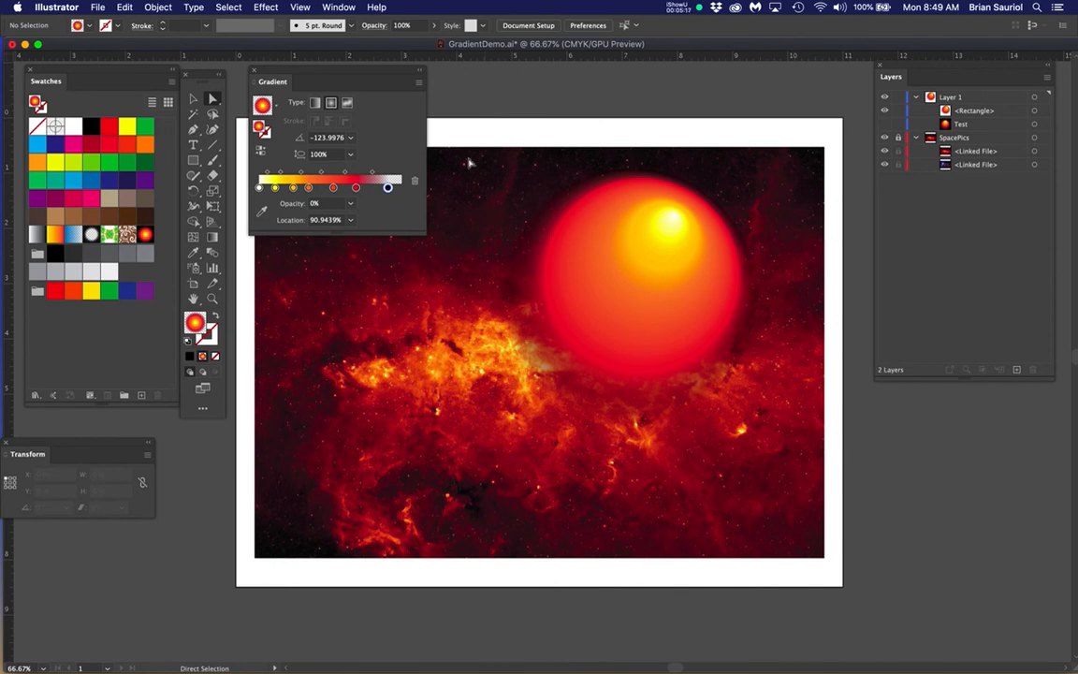
Step: Reselect the square and shift the radial gradient's focal point down and left, closer to the sphere's centre
{"action": "left_click", "coordinate": [193, 99]}
{"action": "left_click", "coordinate": [616, 274]}
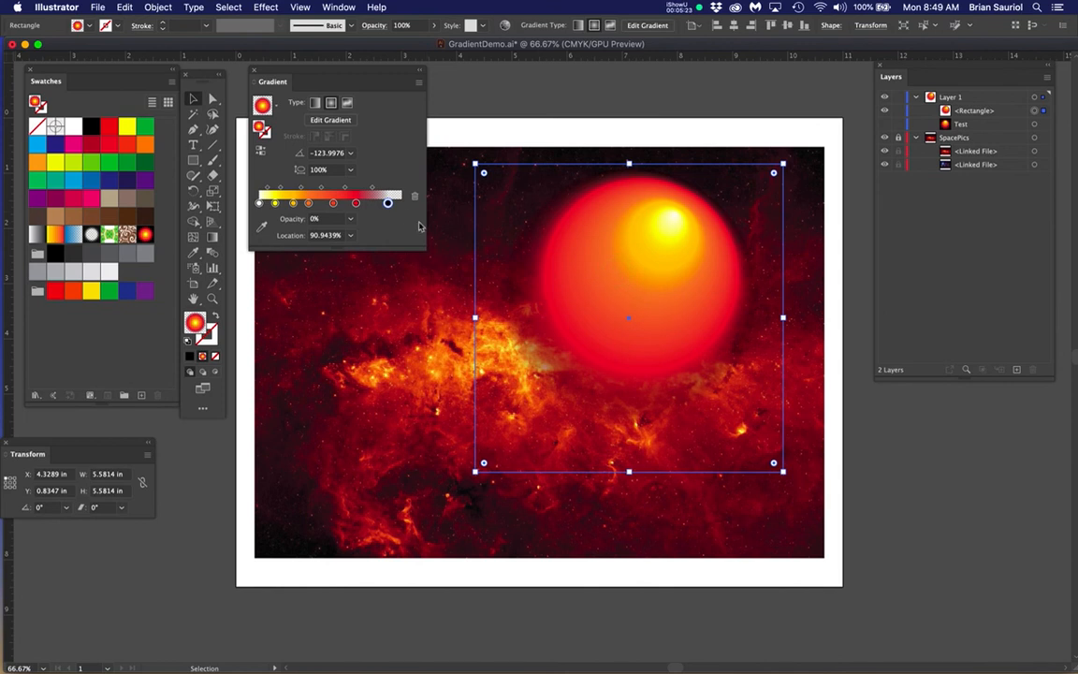
{"action": "key", "text": "g"}
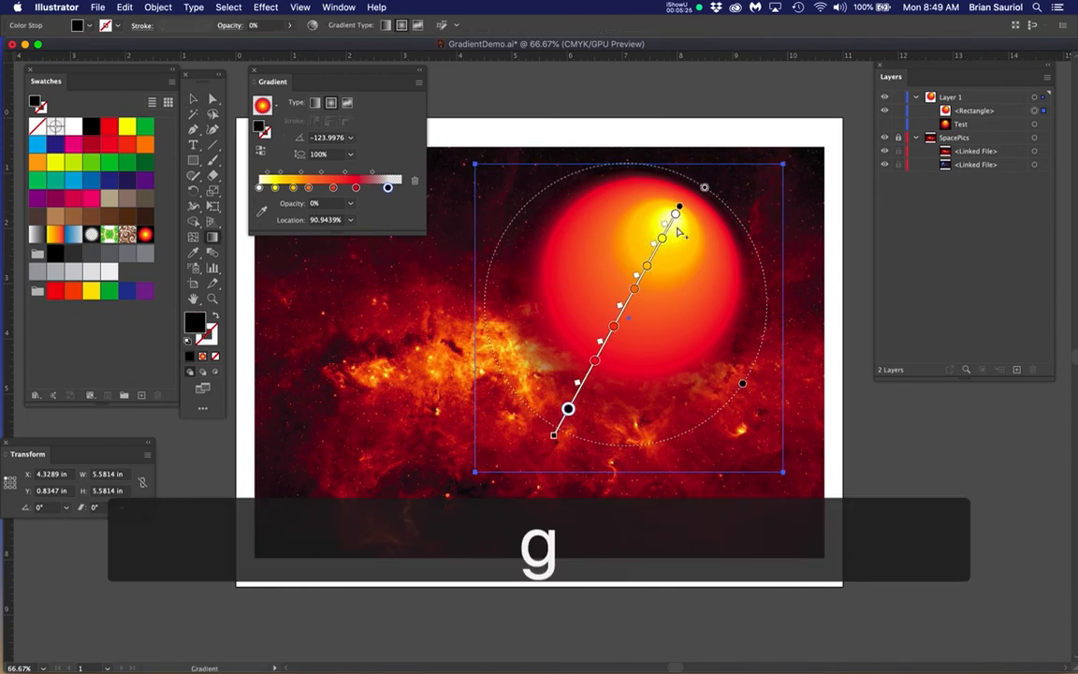
{"action": "left_click", "coordinate": [680, 208]}
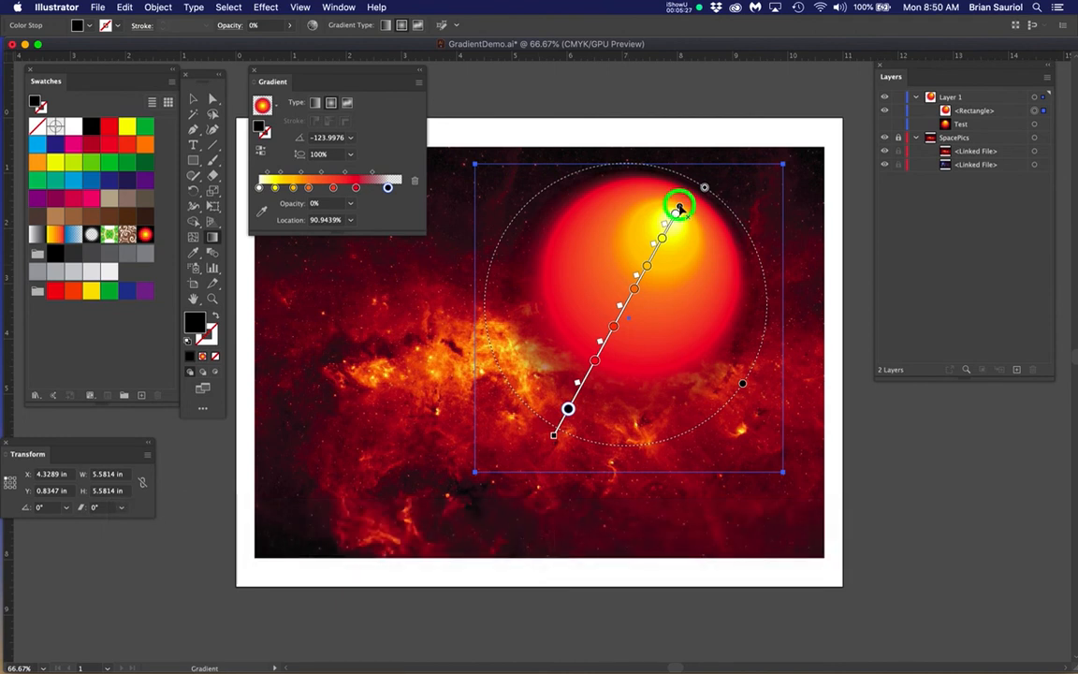
{"action": "mouse_move", "coordinate": [680, 207]}
{"action": "left_mouse_down"}
{"action": "mouse_move", "coordinate": [674, 243]}
{"action": "mouse_move", "coordinate": [733, 343]}
{"action": "mouse_move", "coordinate": [718, 376]}
{"action": "mouse_move", "coordinate": [645, 409]}
{"action": "mouse_move", "coordinate": [559, 397]}
{"action": "mouse_move", "coordinate": [515, 354]}
{"action": "mouse_move", "coordinate": [599, 390]}
{"action": "mouse_move", "coordinate": [706, 351]}
{"action": "mouse_move", "coordinate": [707, 249]}
{"action": "mouse_move", "coordinate": [642, 226]}
{"action": "mouse_move", "coordinate": [651, 232]}
{"action": "left_mouse_up"}
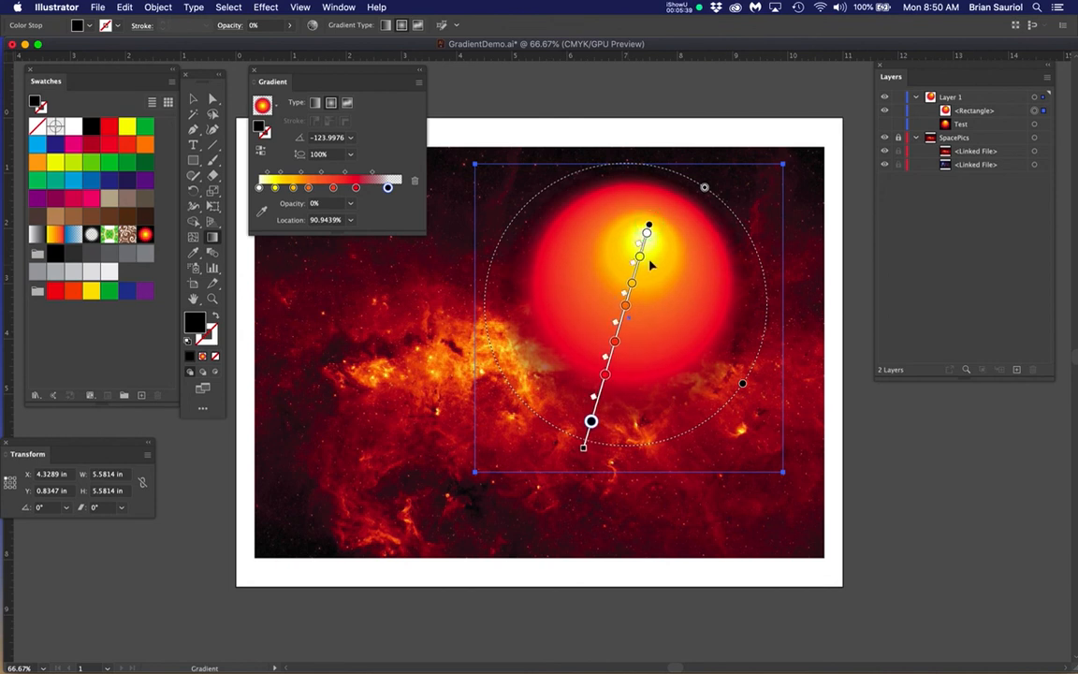
Step: Move the gradient's transparent black stop to about 94.24% and its white highlight stop to about 6.25%
{"action": "left_click_drag", "start_coordinate": [592, 430], "coordinate": [588, 436]}
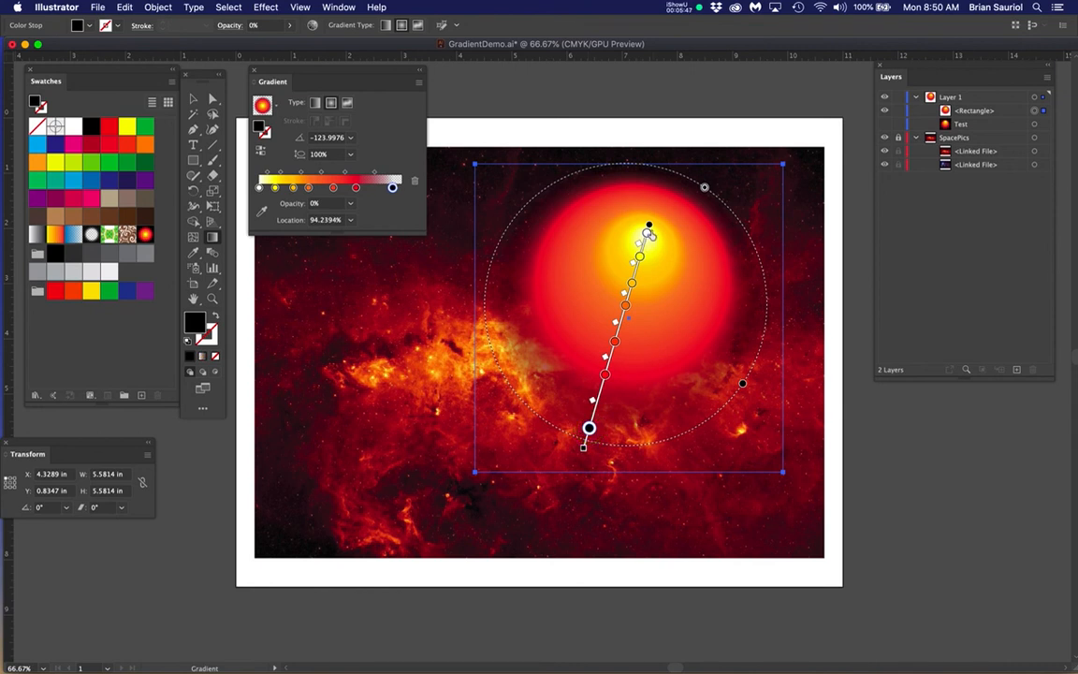
{"action": "mouse_move", "coordinate": [640, 259]}
{"action": "left_mouse_down"}
{"action": "mouse_move", "coordinate": [637, 267]}
{"action": "mouse_move", "coordinate": [642, 245]}
{"action": "left_mouse_up"}
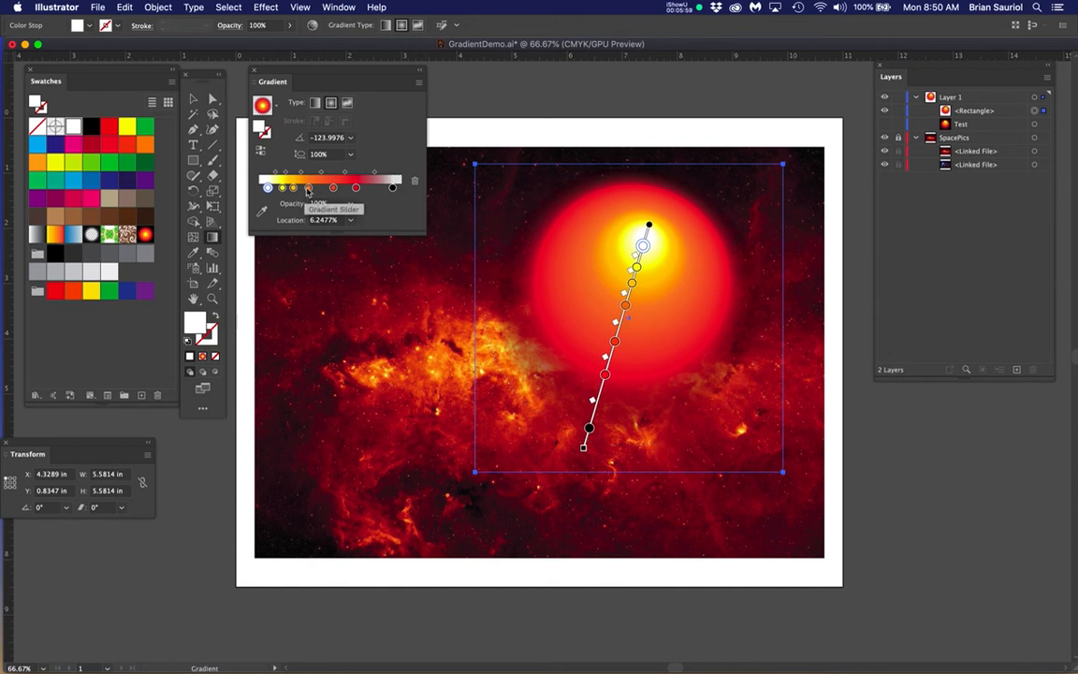
Step: Remove the orange stop beside the amber one, and move the amber stop to about 35.85% and the yellow stop to about 20.53%
{"action": "left_click_drag", "start_coordinate": [308, 189], "coordinate": [302, 246]}
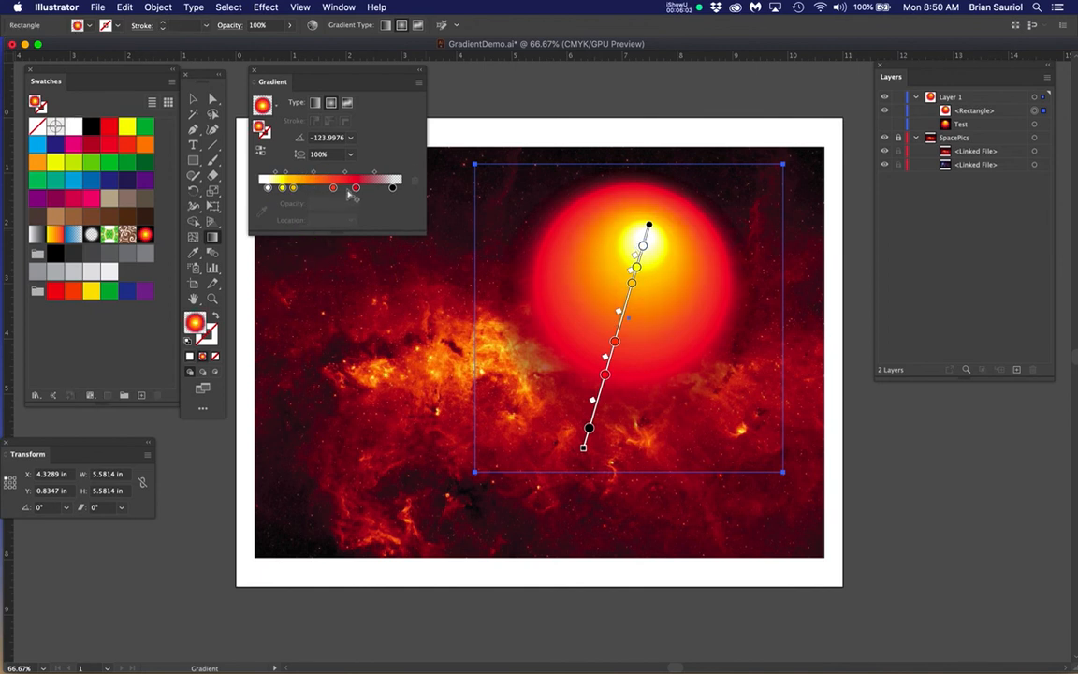
{"action": "left_click", "coordinate": [309, 187]}
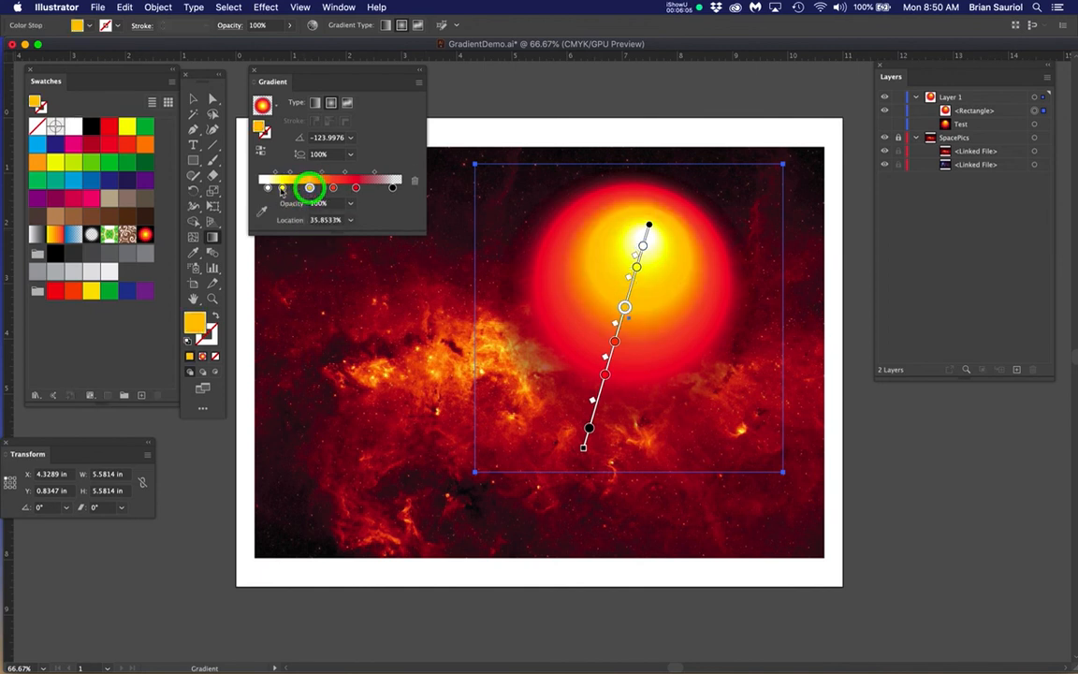
{"action": "left_click_drag", "start_coordinate": [282, 191], "coordinate": [289, 191]}
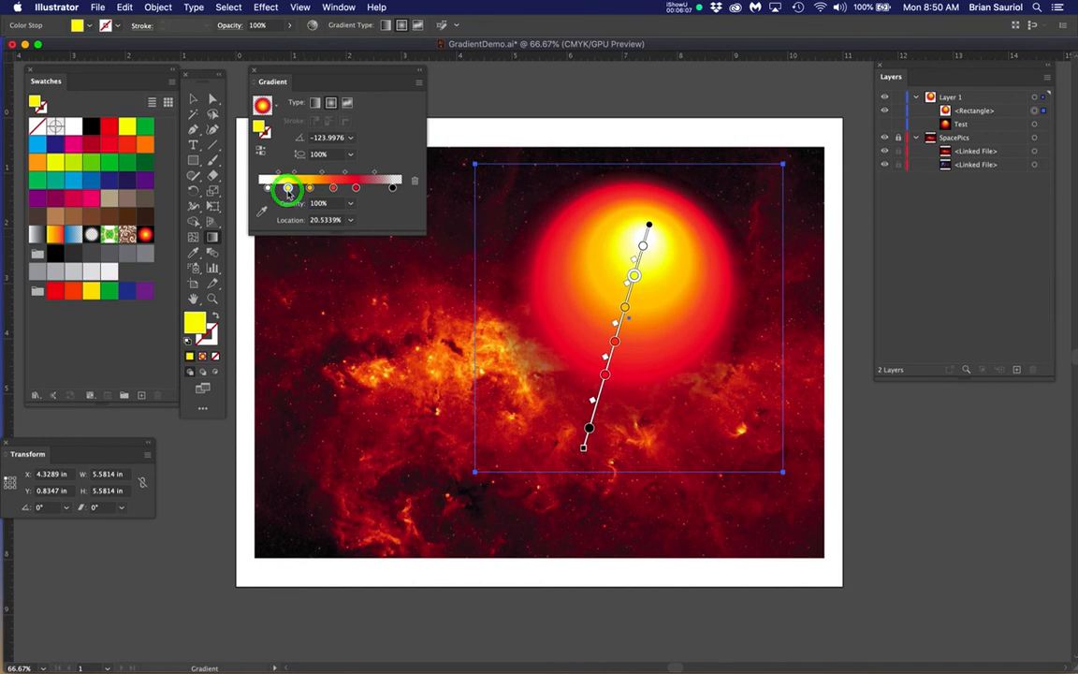
Step: Shift the gradient's focal point slightly to the right, move the transparent black stop to 100%, and deselect the square
{"action": "mouse_move", "coordinate": [664, 218]}
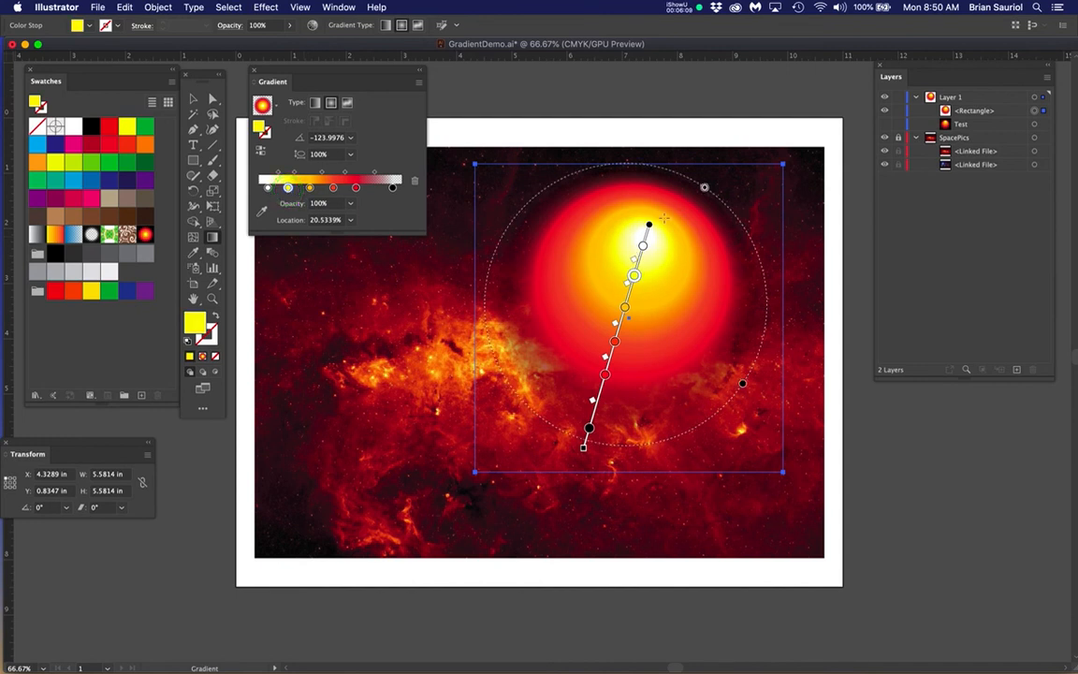
{"action": "left_click", "coordinate": [650, 226]}
{"action": "mouse_move", "coordinate": [650, 226]}
{"action": "left_mouse_down"}
{"action": "mouse_move", "coordinate": [662, 214]}
{"action": "mouse_move", "coordinate": [670, 235]}
{"action": "left_mouse_up"}
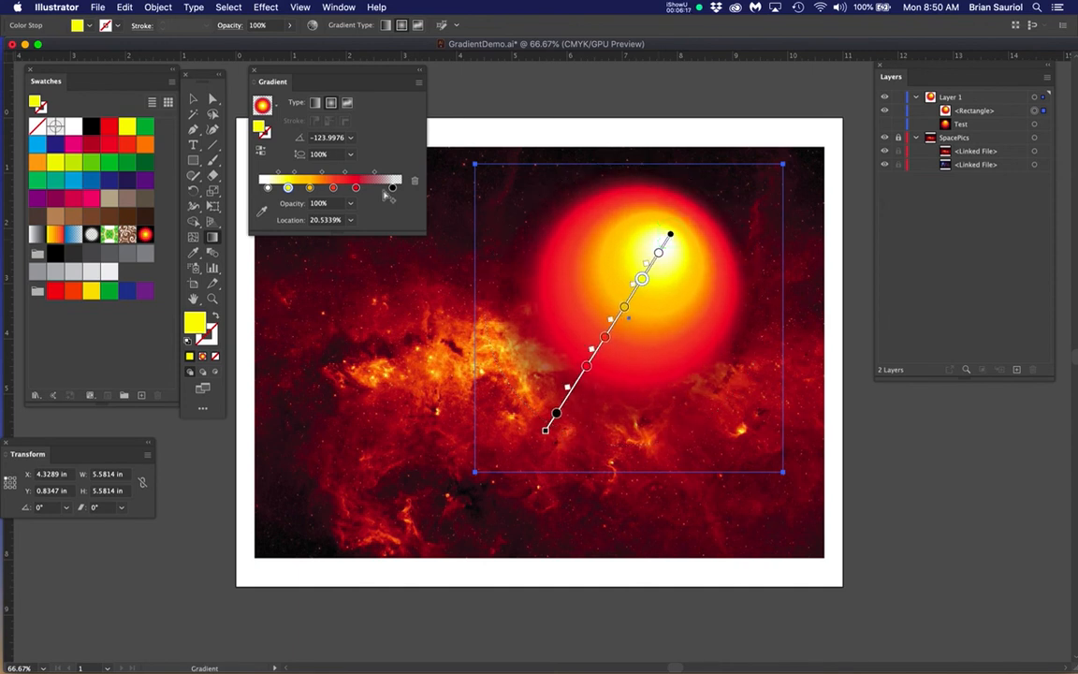
{"action": "left_click_drag", "start_coordinate": [395, 188], "coordinate": [402, 192]}
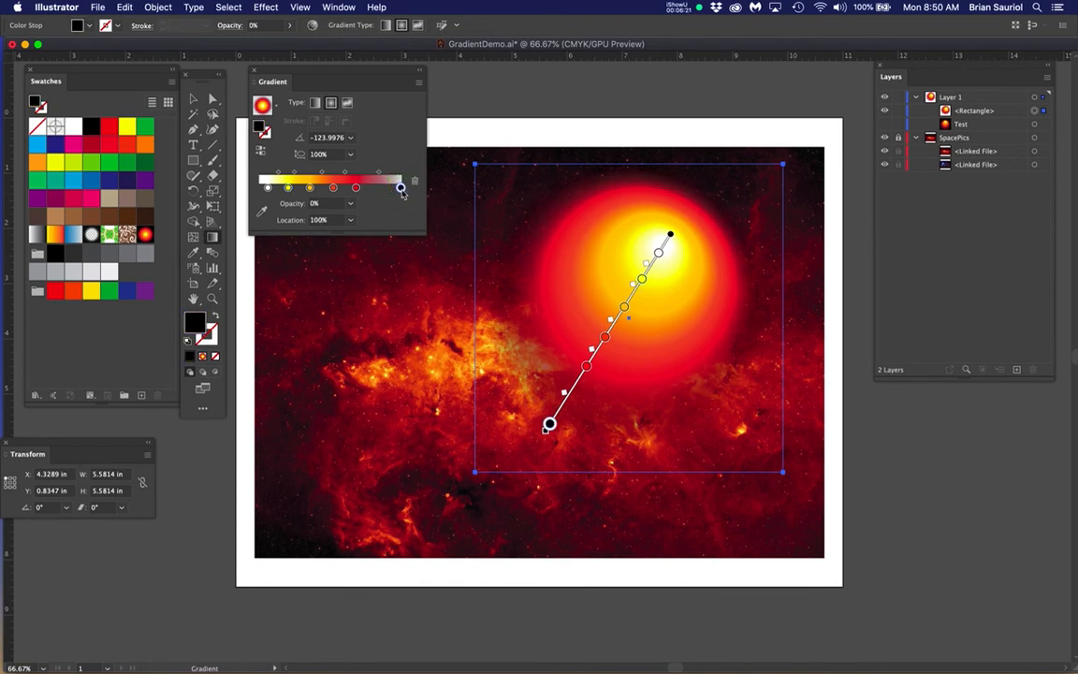
{"action": "left_click", "coordinate": [212, 97]}
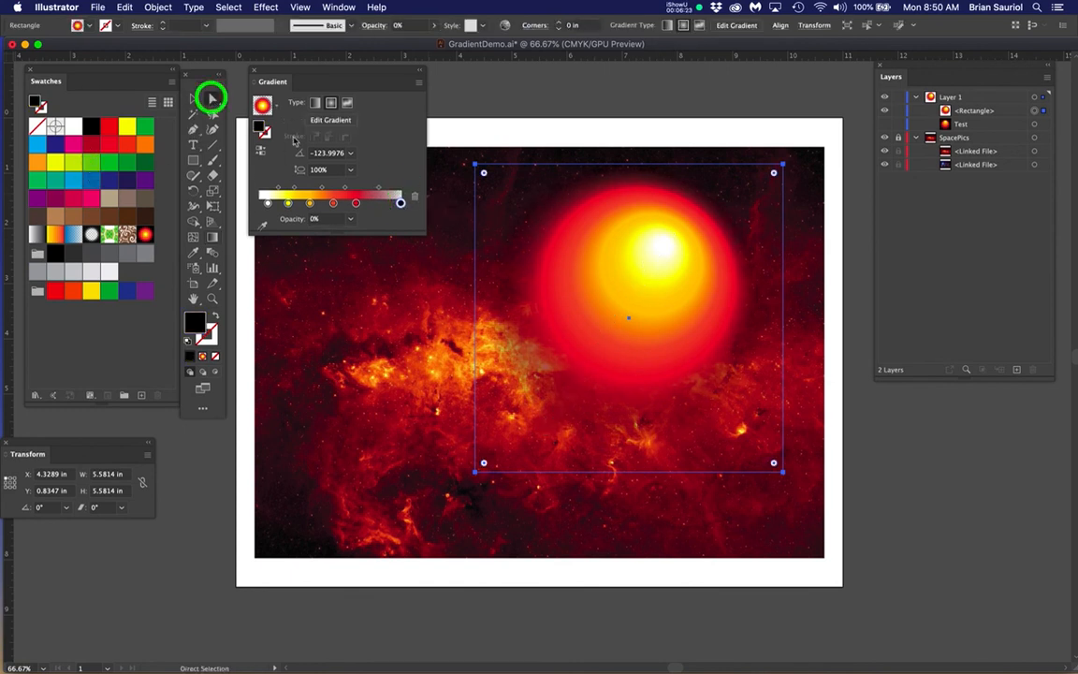
{"action": "left_click", "coordinate": [499, 90]}
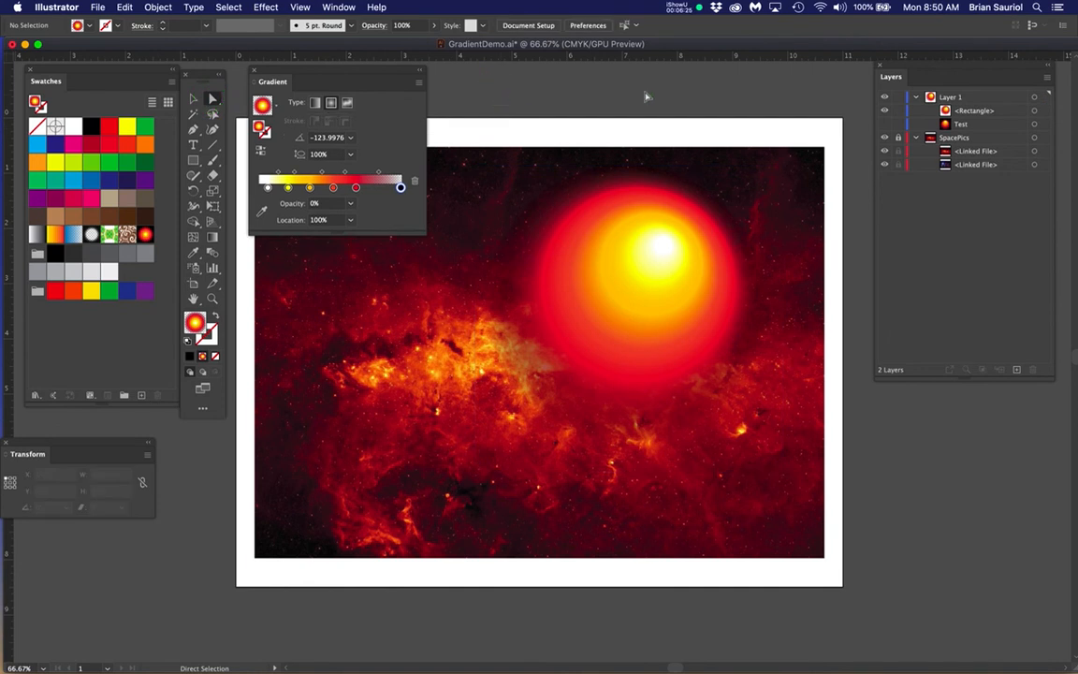
Step: Unlock the SpacePics layer and hide its red nebula image, checking the sphere with and without the blue starfield image
{"action": "left_click", "coordinate": [885, 154]}
{"action": "left_click", "coordinate": [898, 138]}
{"action": "left_click", "coordinate": [886, 151]}
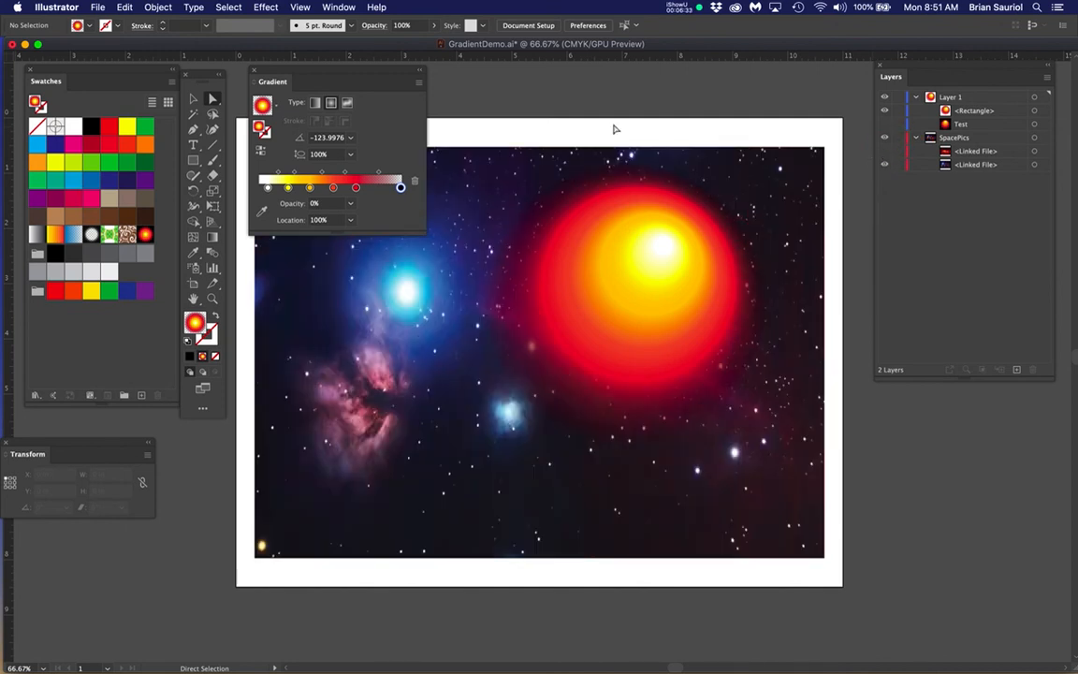
{"action": "left_click_drag", "start_coordinate": [328, 72], "coordinate": [213, 512]}
{"action": "left_click_drag", "start_coordinate": [546, 370], "coordinate": [561, 341]}
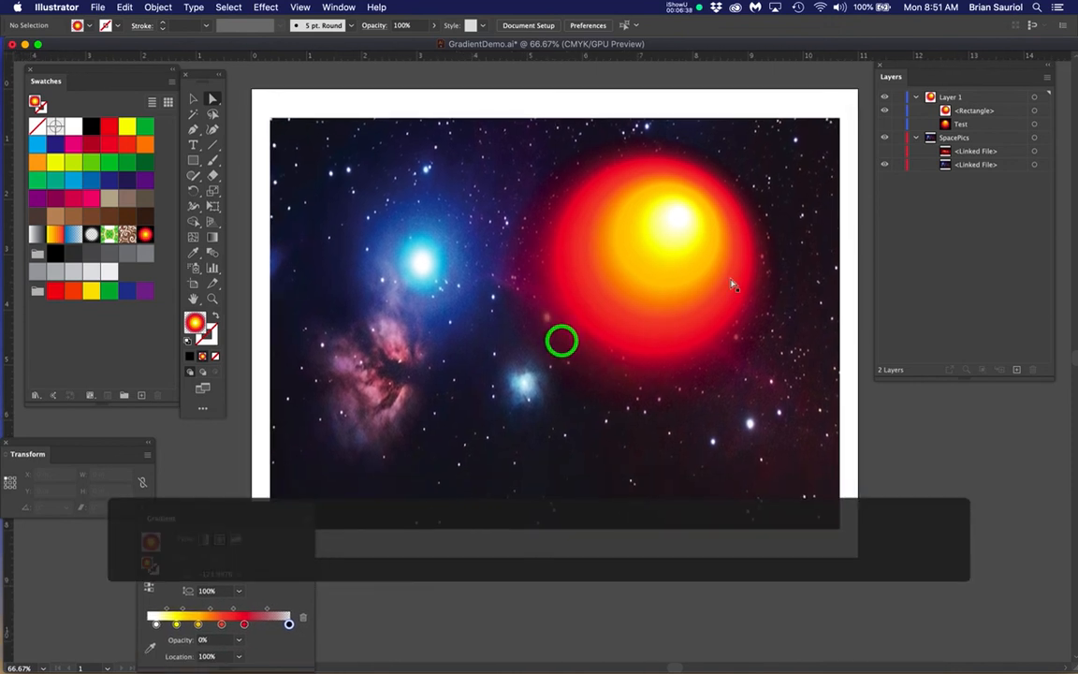
{"action": "left_click", "coordinate": [884, 165]}
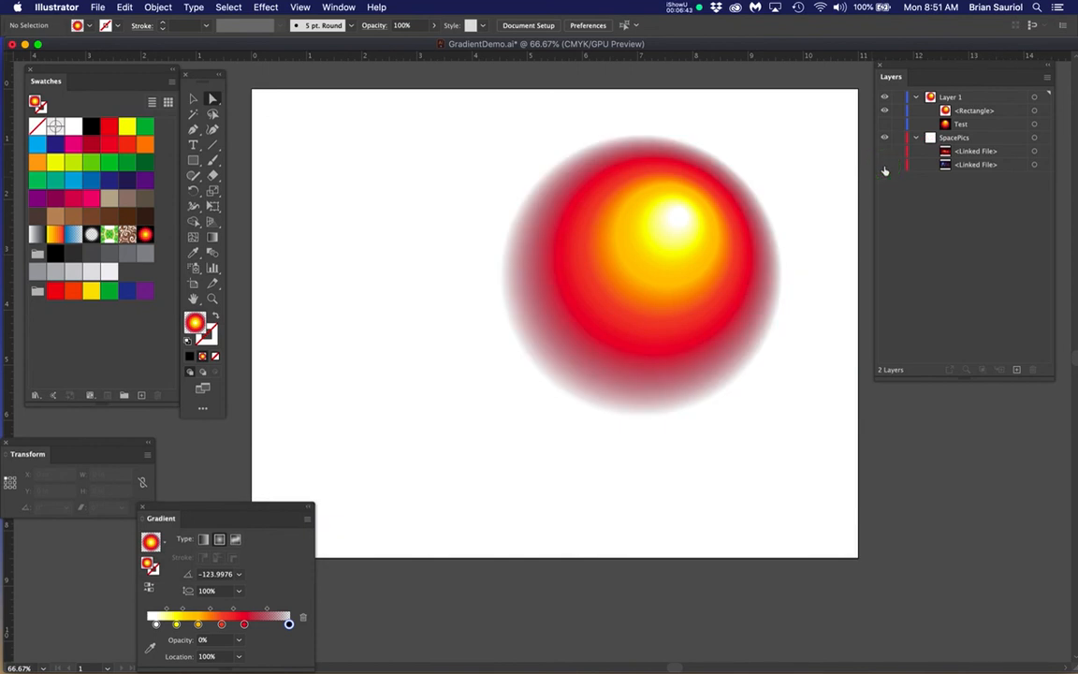
{"action": "left_click", "coordinate": [885, 166]}
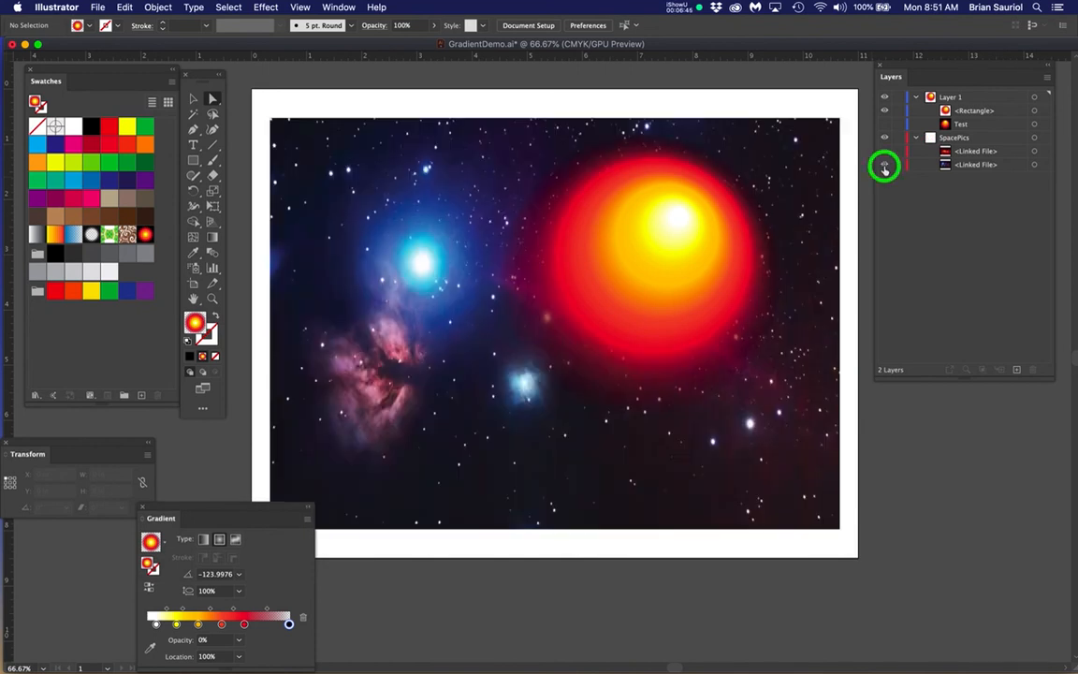
Step: Select the gradient square, try repositioning it over the starfield, and hide it
{"action": "left_click", "coordinate": [1034, 110]}
{"action": "left_click_drag", "start_coordinate": [730, 234], "coordinate": [747, 292]}
{"action": "left_click_drag", "start_coordinate": [727, 225], "coordinate": [734, 273]}
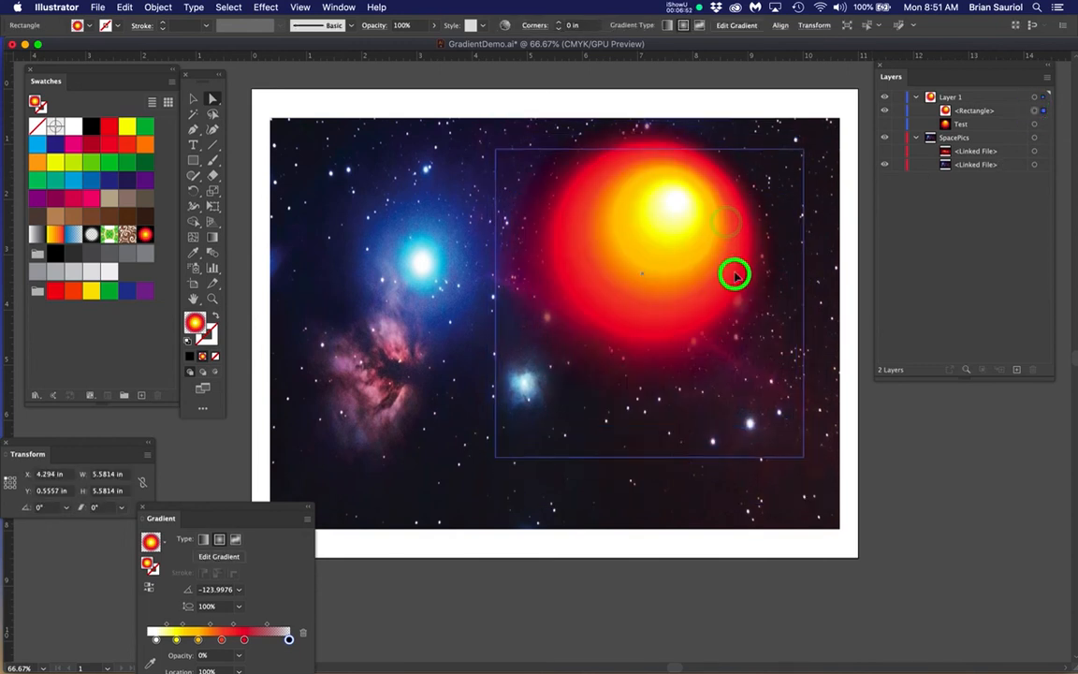
{"action": "left_click", "coordinate": [885, 111]}
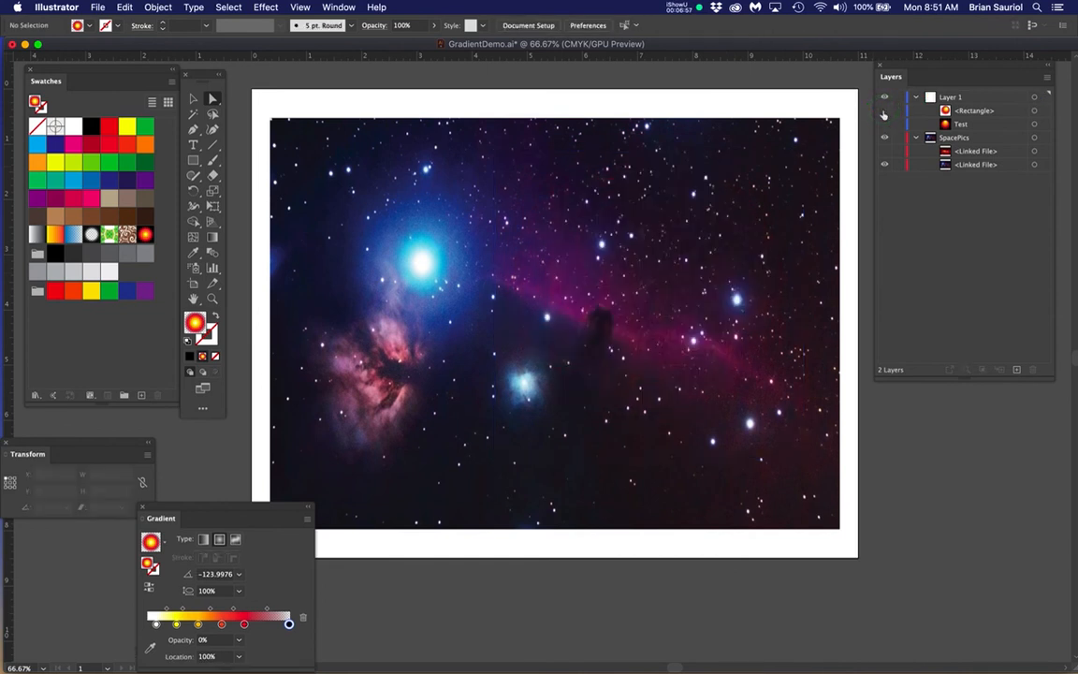
Step: Show the gradient square over the starfield and make the SpacePics layer active
{"action": "left_click", "coordinate": [885, 110]}
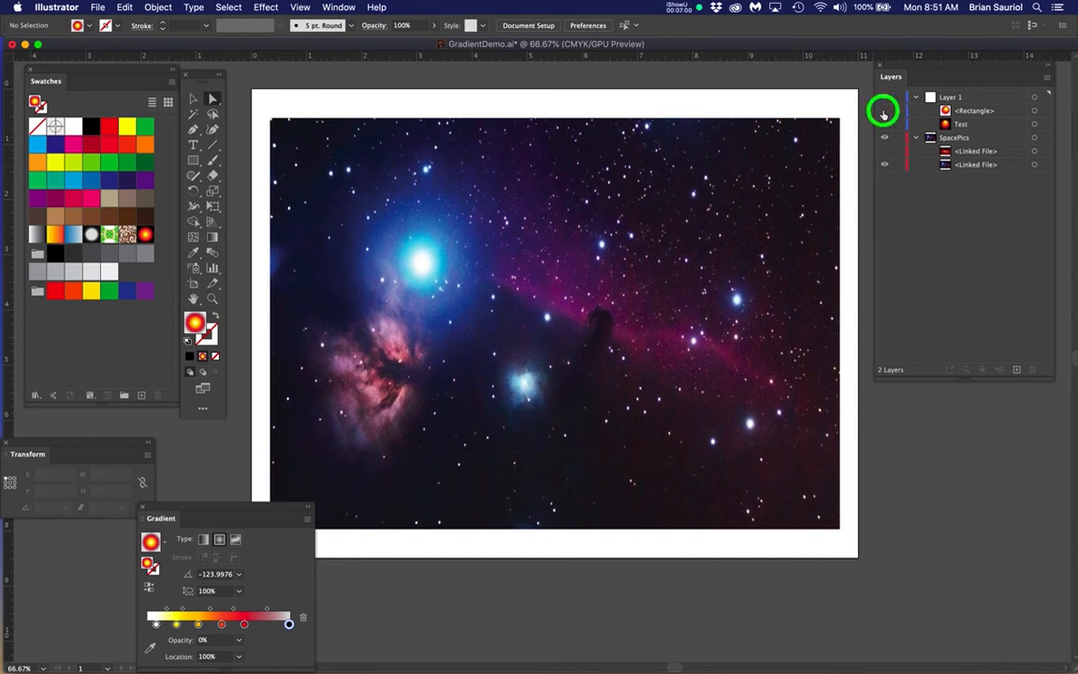
{"action": "left_click", "coordinate": [984, 141]}
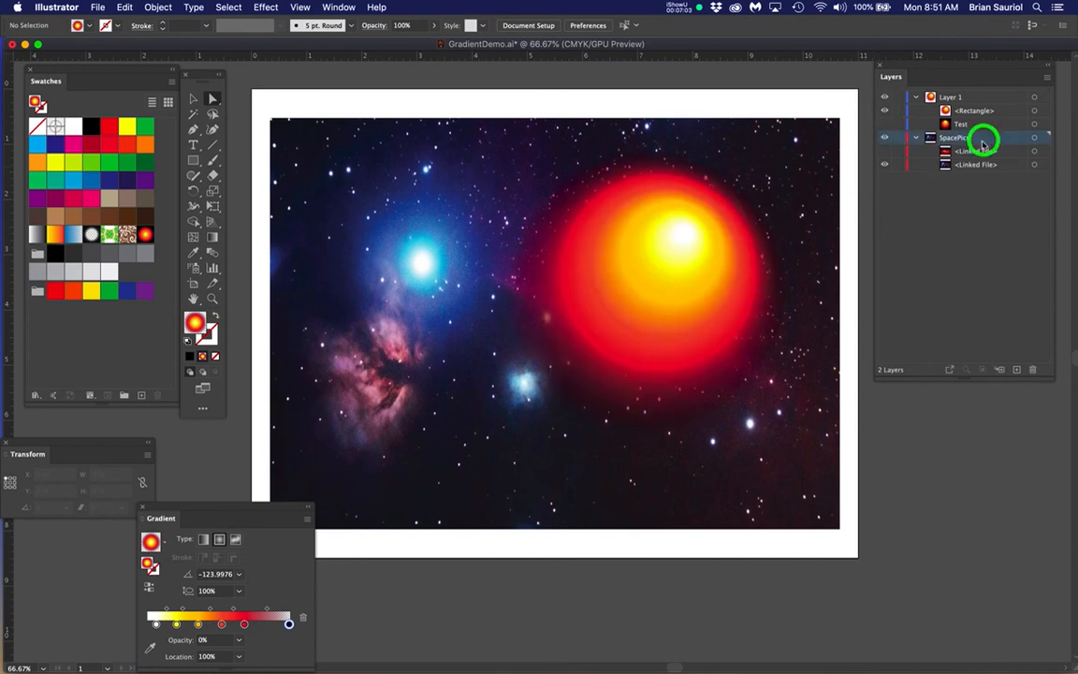
{"action": "left_click", "coordinate": [97, 7]}
{"action": "left_click", "coordinate": [109, 213]}
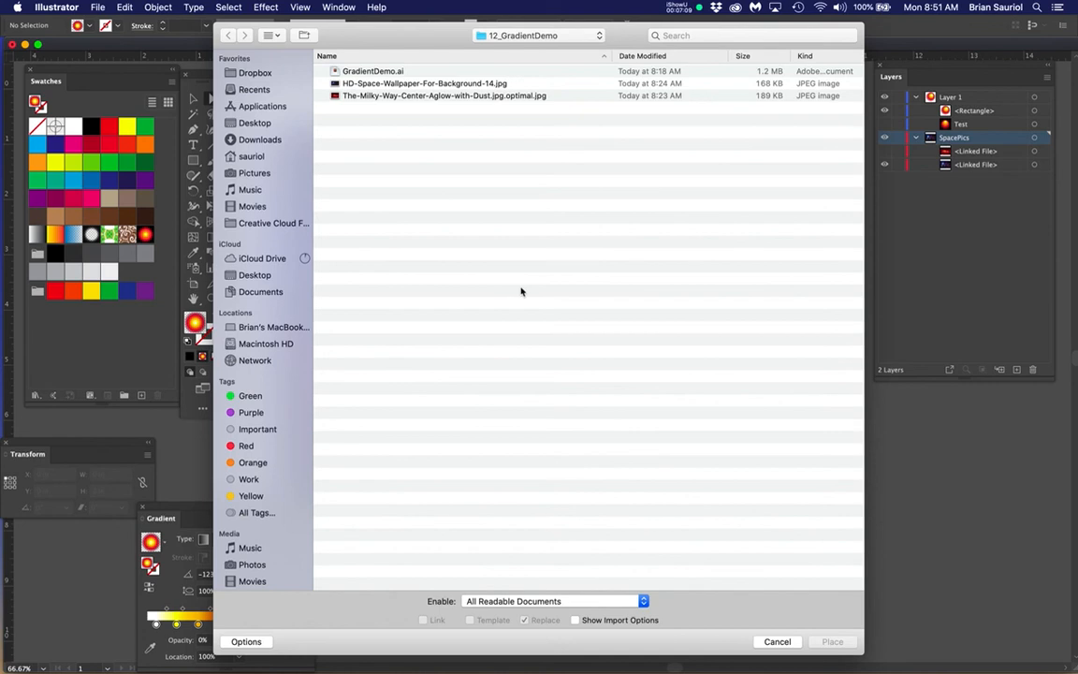
{"action": "left_click", "coordinate": [338, 86]}
{"action": "left_click", "coordinate": [337, 95]}
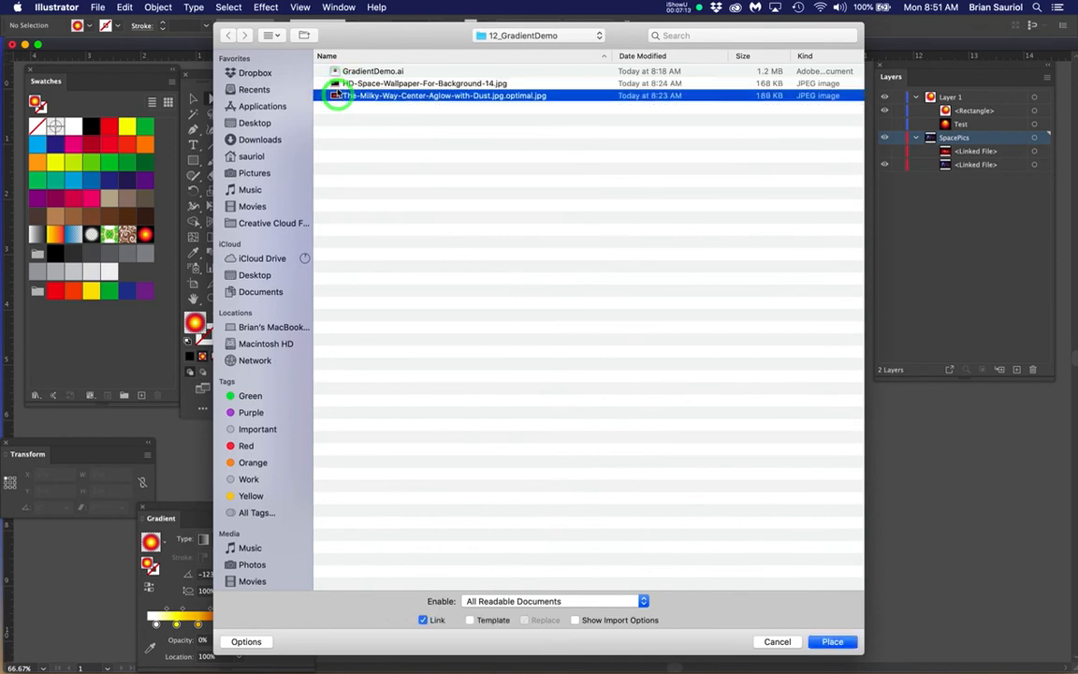
{"action": "left_click", "coordinate": [335, 85]}
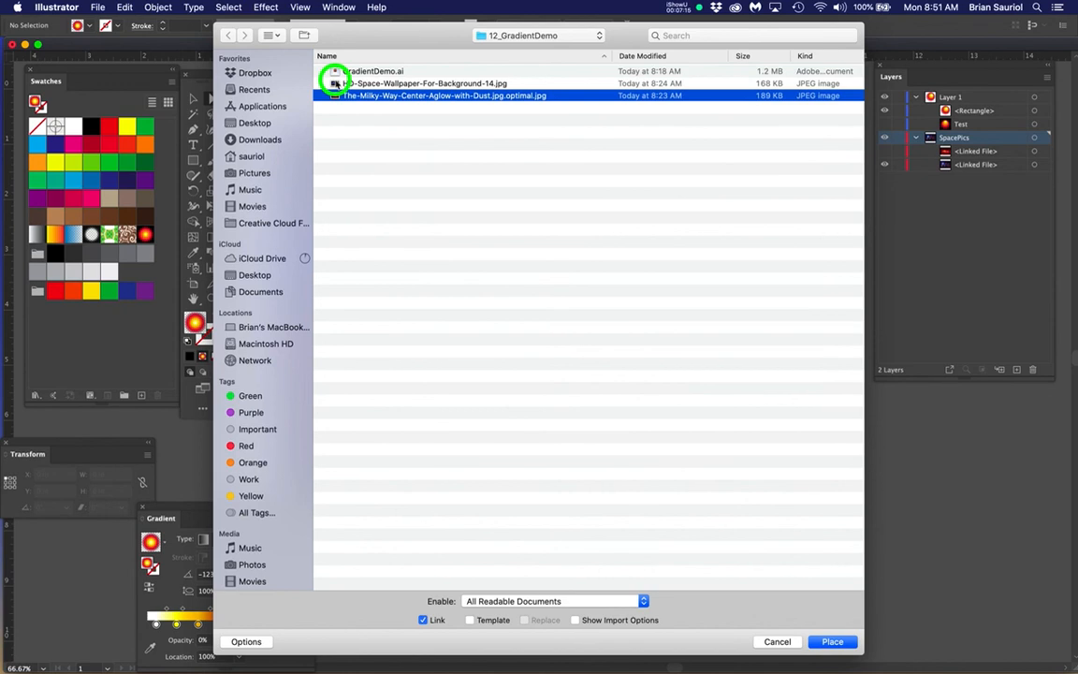
{"action": "left_click", "coordinate": [334, 96]}
{"action": "left_click", "coordinate": [773, 643]}
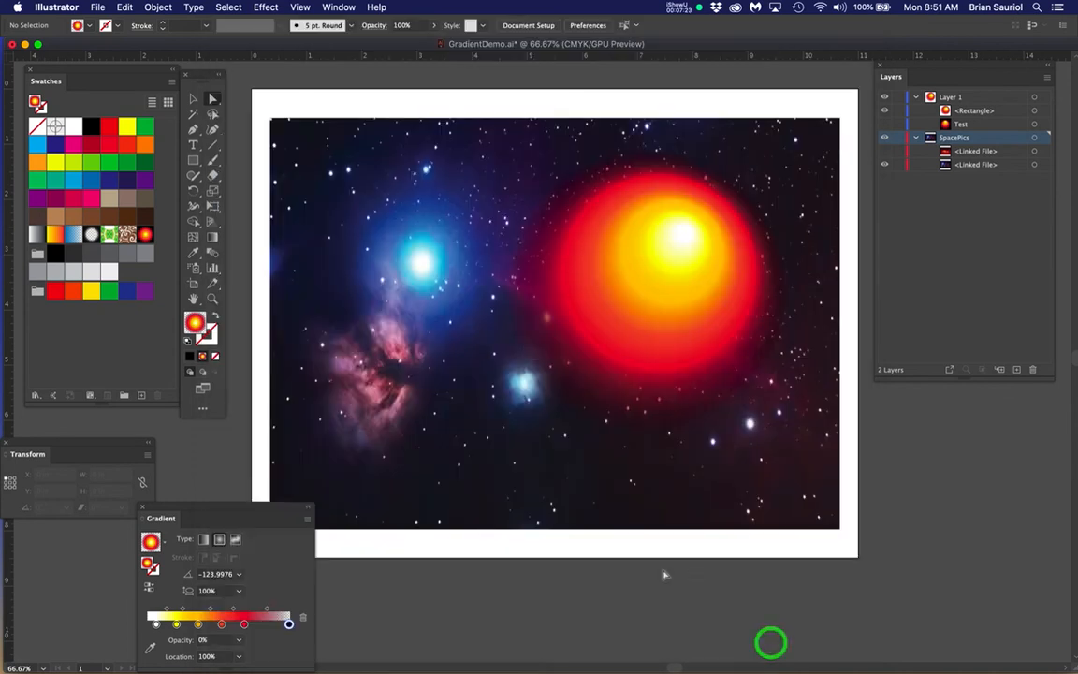
Step: Show the red nebula image behind the sphere and select the gradient square, with the Gradient panel moved up clear of the window edge
{"action": "left_click", "coordinate": [884, 151]}
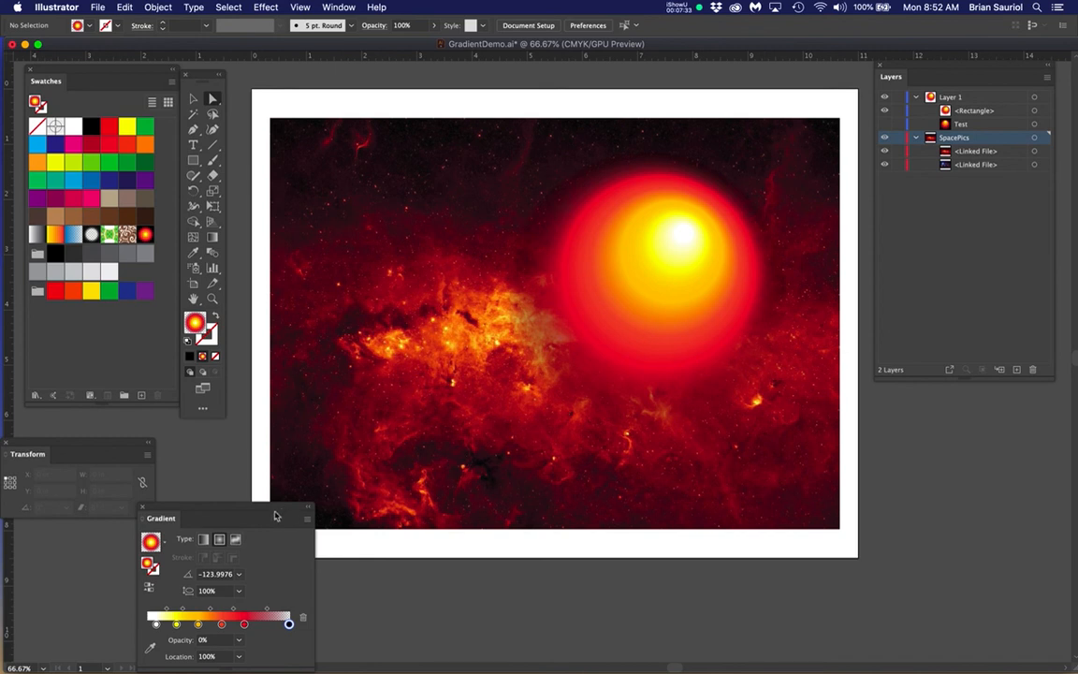
{"action": "left_click_drag", "start_coordinate": [274, 514], "coordinate": [310, 451]}
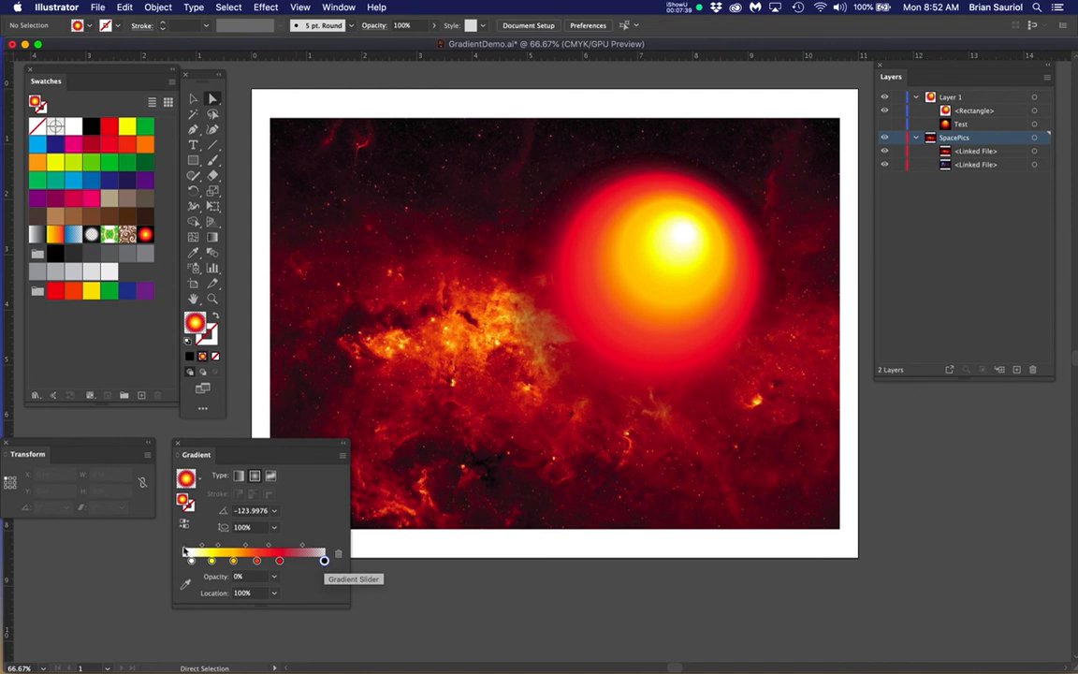
{"action": "left_click_drag", "start_coordinate": [321, 447], "coordinate": [339, 454]}
{"action": "left_click", "coordinate": [705, 341]}
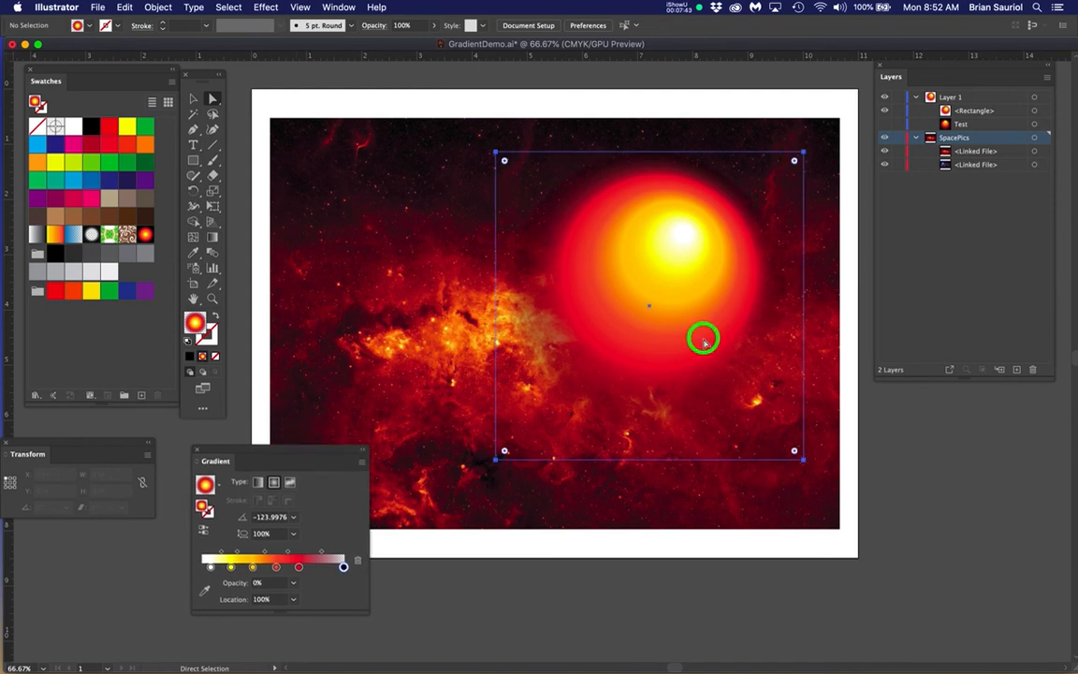